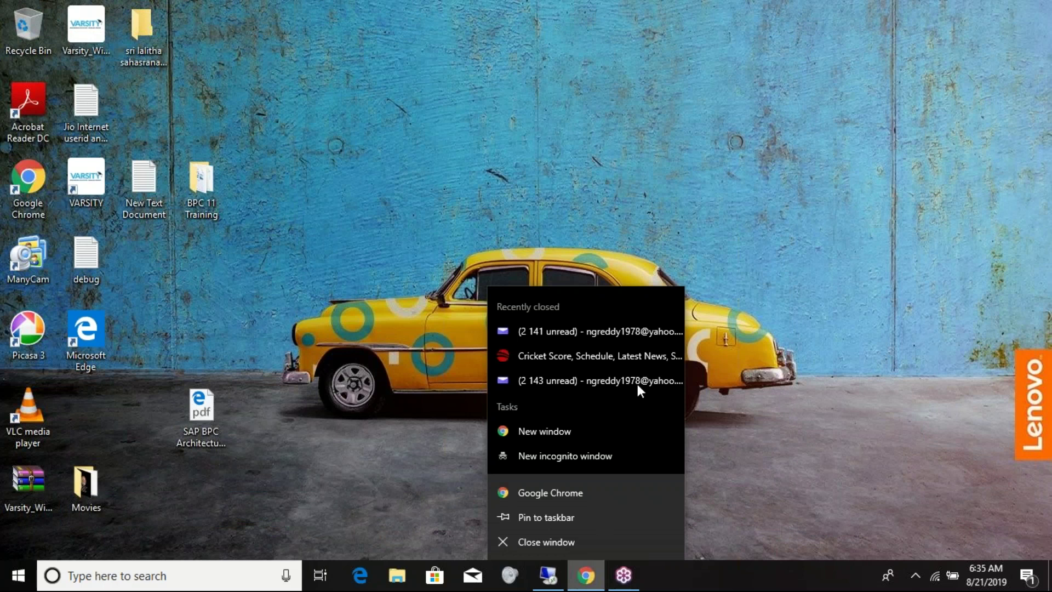
Dismiss the browser's recent-items list and switch to the remote desktop session with the course content document.
click(521, 97)
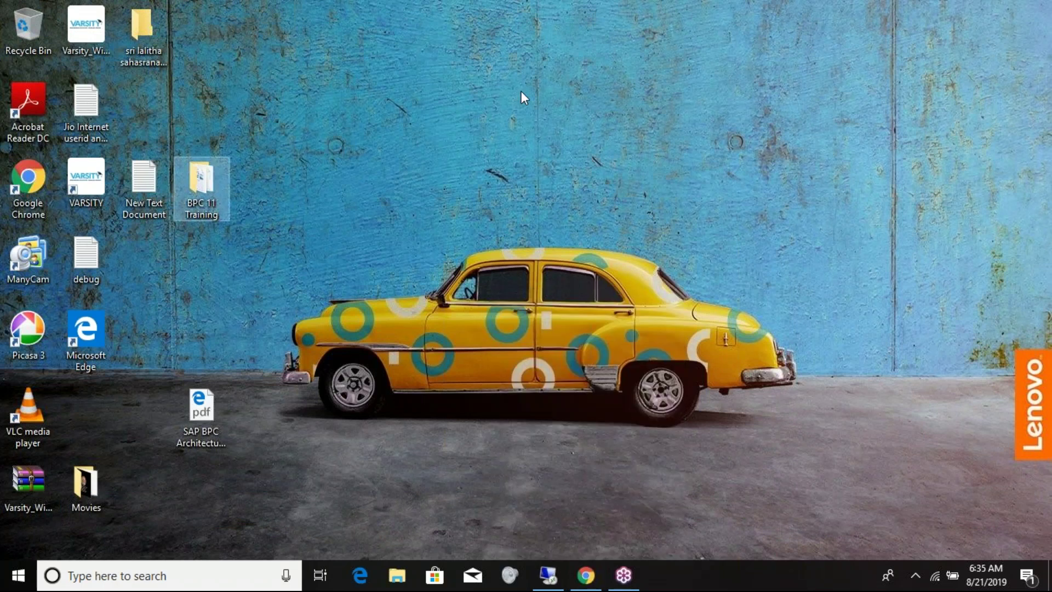
key(alt+Tab)
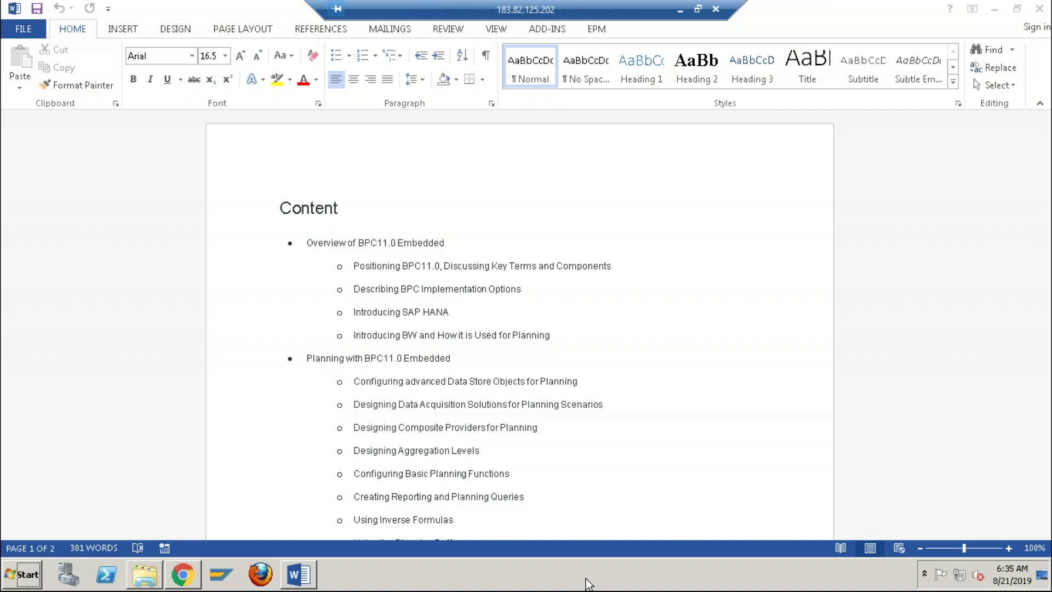
click(633, 459)
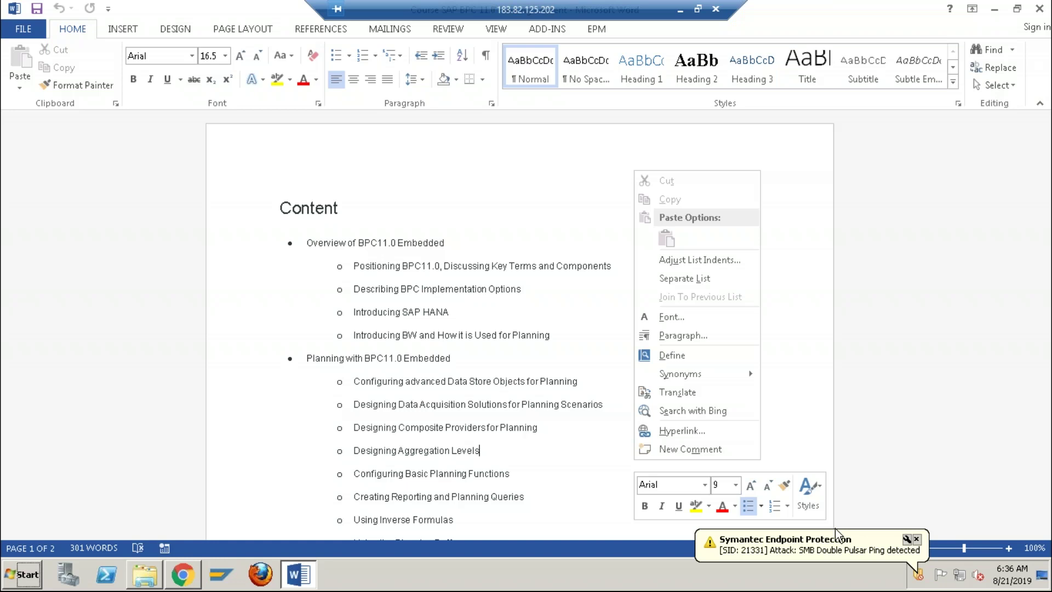
click(917, 539)
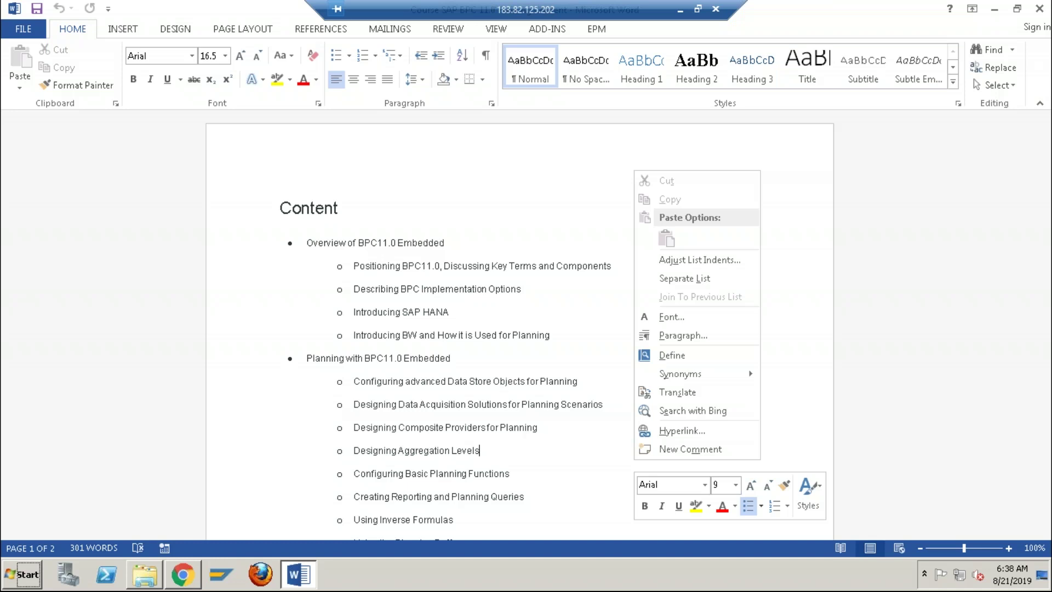
click(588, 156)
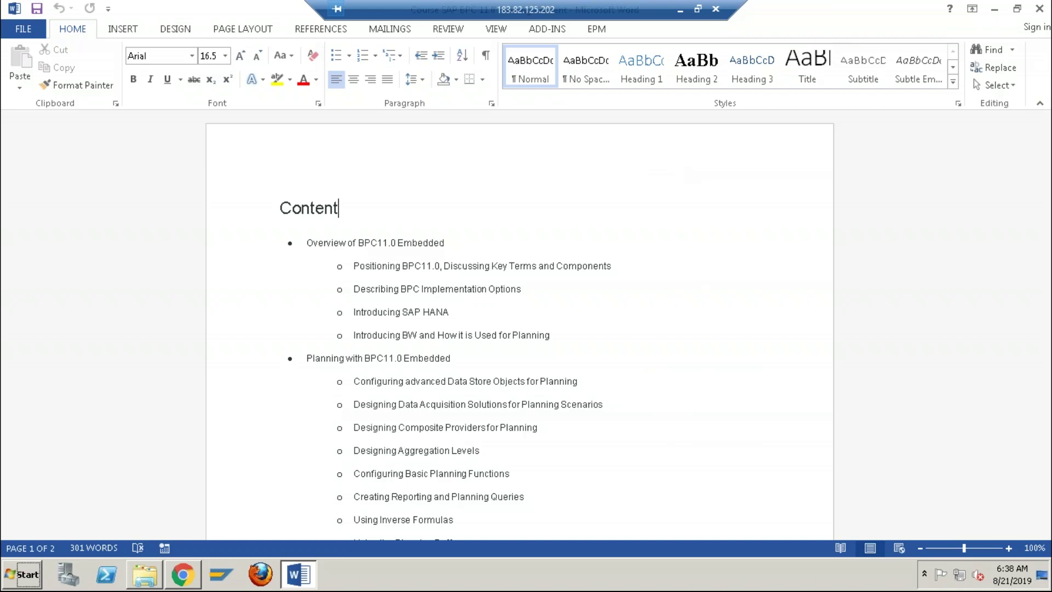
right_click(703, 267)
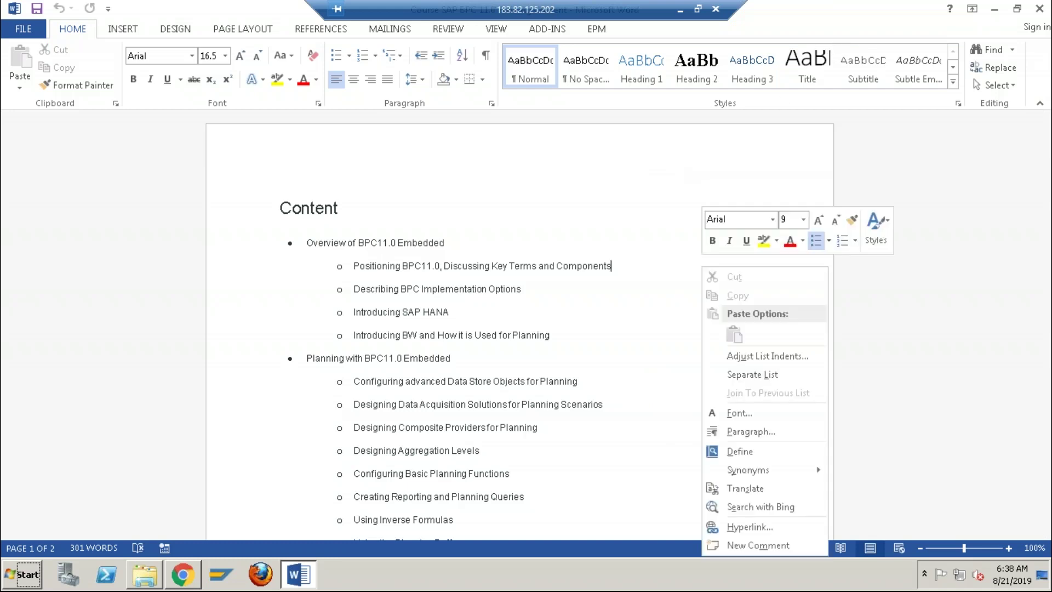
click(547, 200)
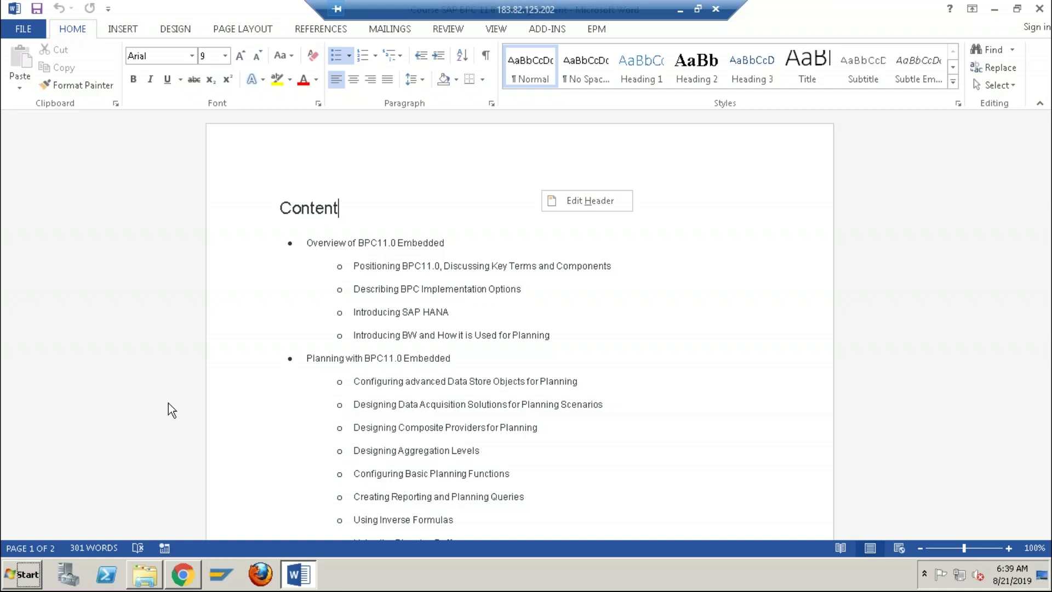
Minimise the course document and the remote desktop session, and reveal the local desktop's hidden notification icons.
right_click(924, 576)
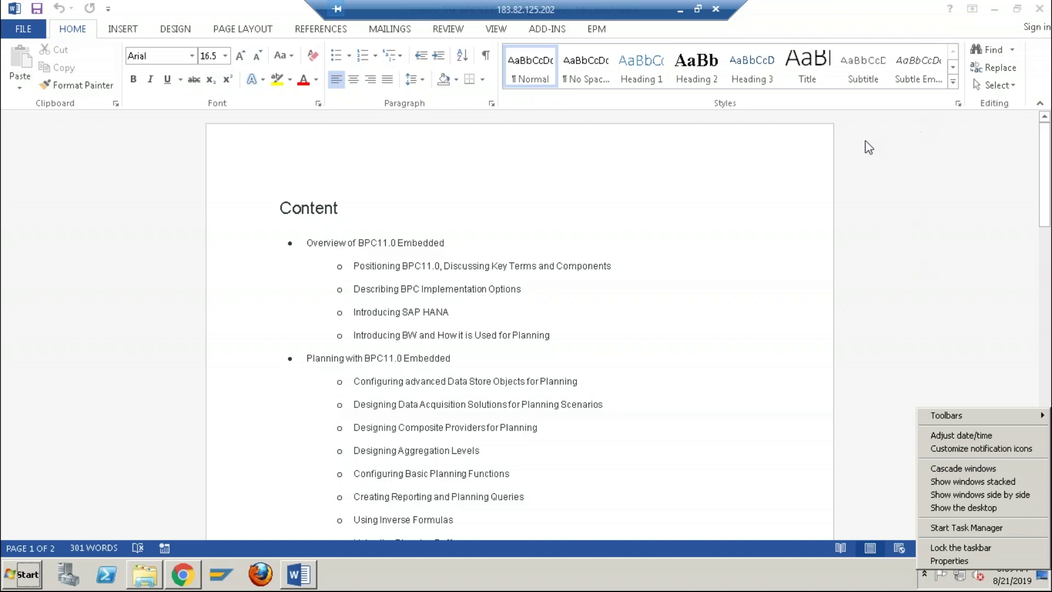
click(994, 10)
click(995, 10)
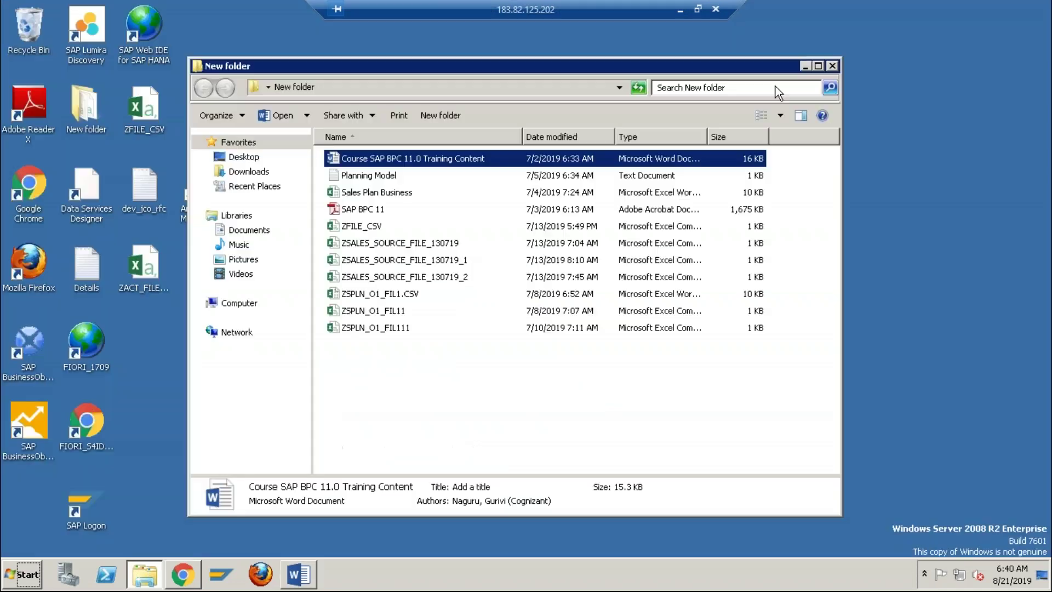
click(925, 576)
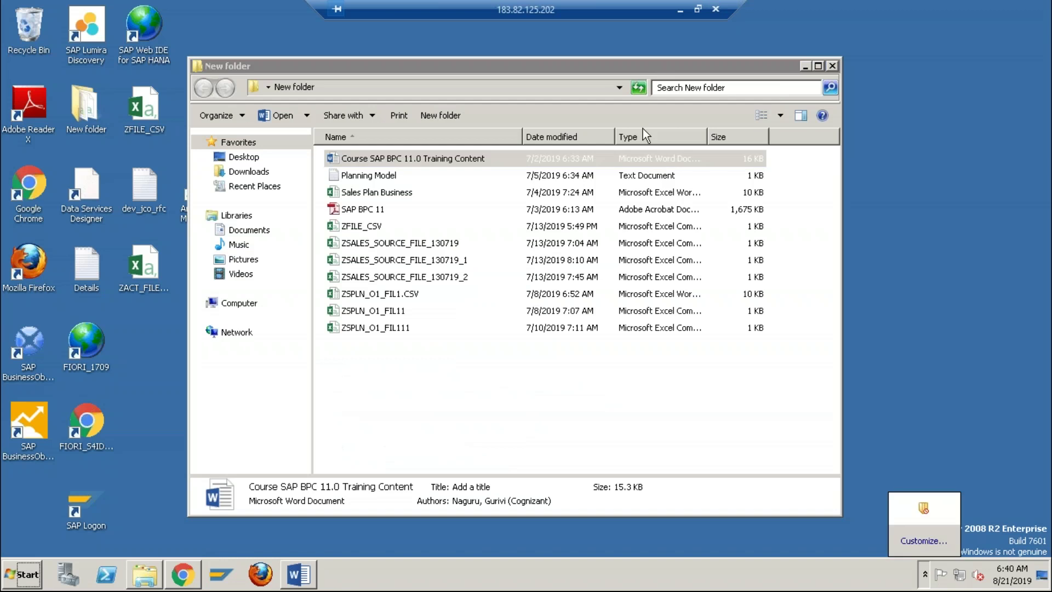
click(683, 9)
click(915, 575)
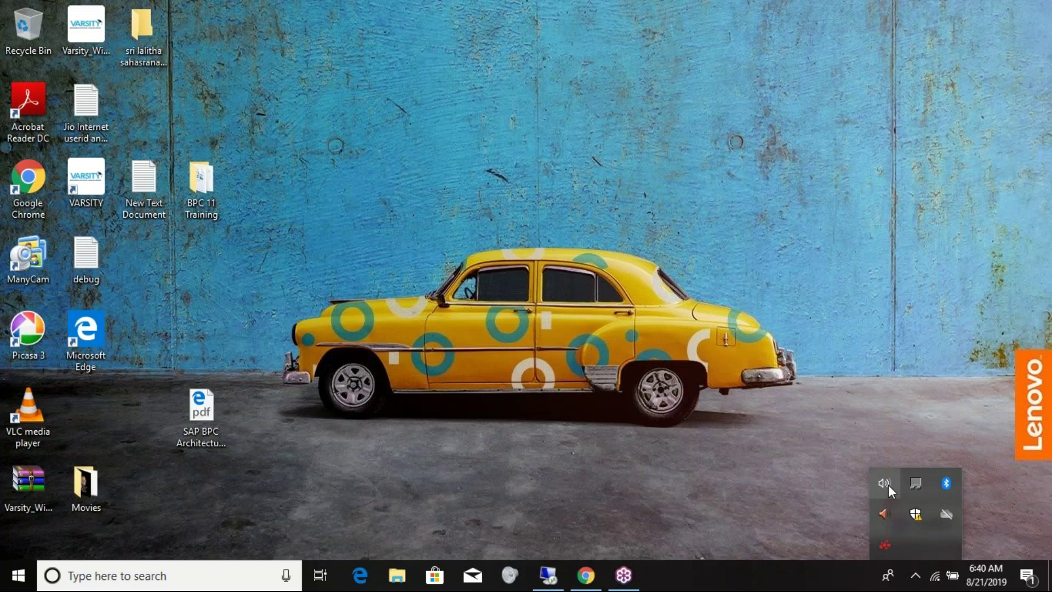
Toggle the microphone mute and adjust the computer's speaker volume.
key(F4)
click(857, 518)
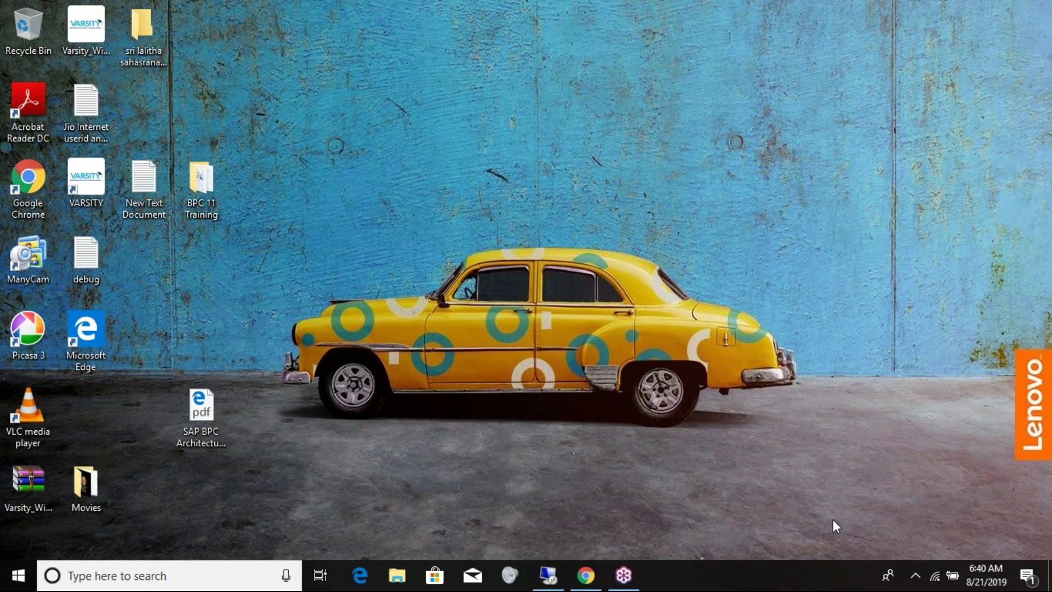
key(XF86AudioMicMute)
key(XF86AudioLowerVolume)
key(XF86AudioMicMute)
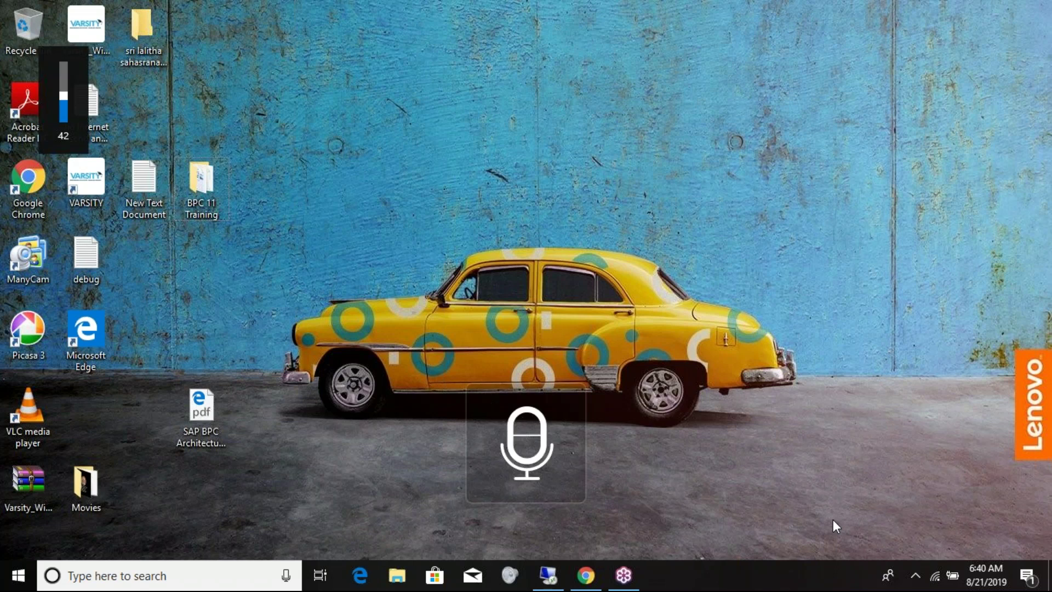
key(XF86AudioRaiseVolume)
key(XF86AudioRaiseVolume)
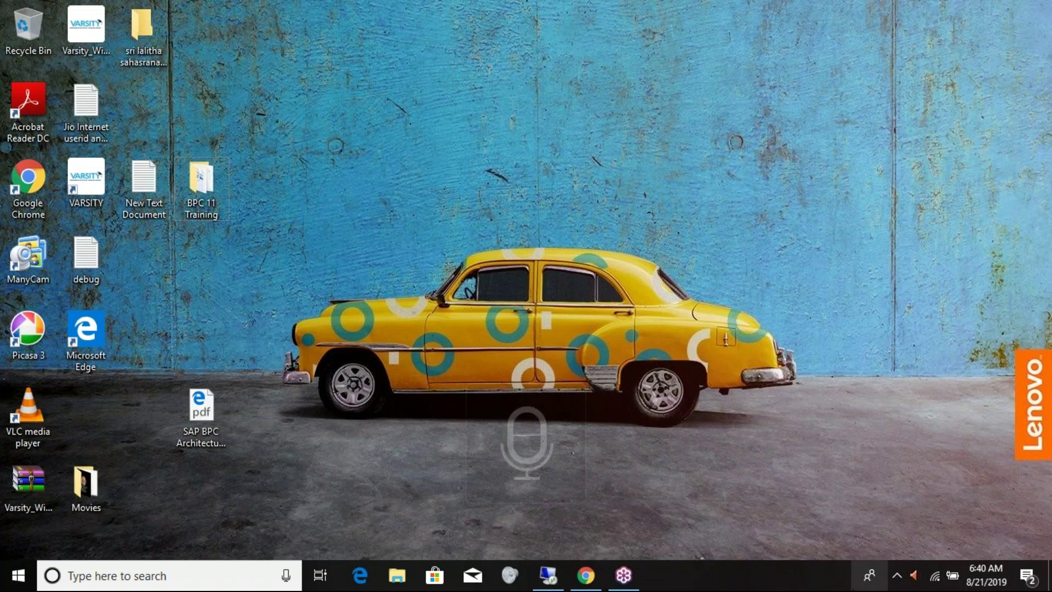
right_click(833, 575)
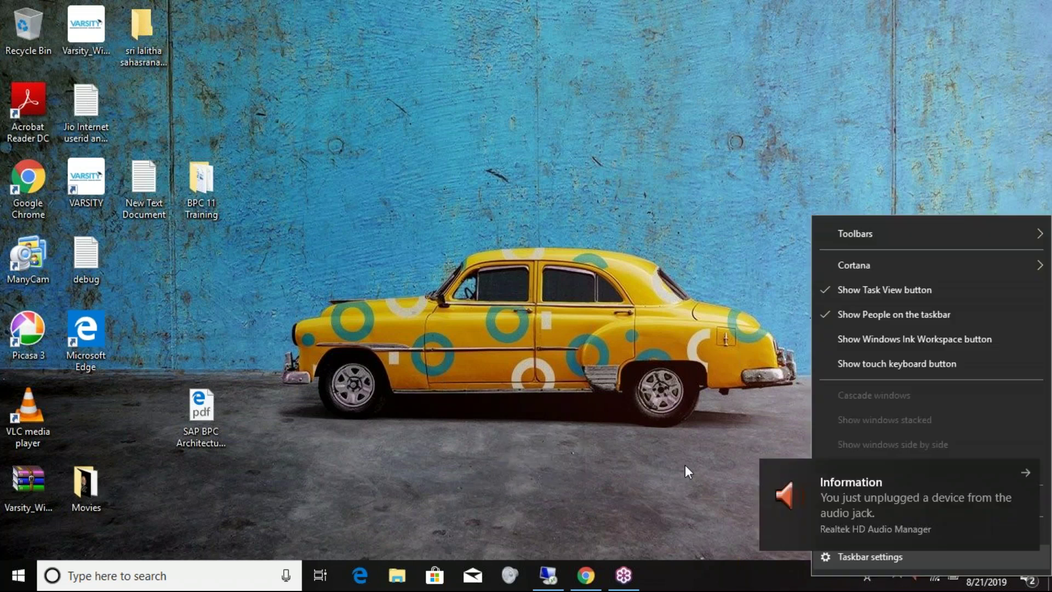
click(613, 390)
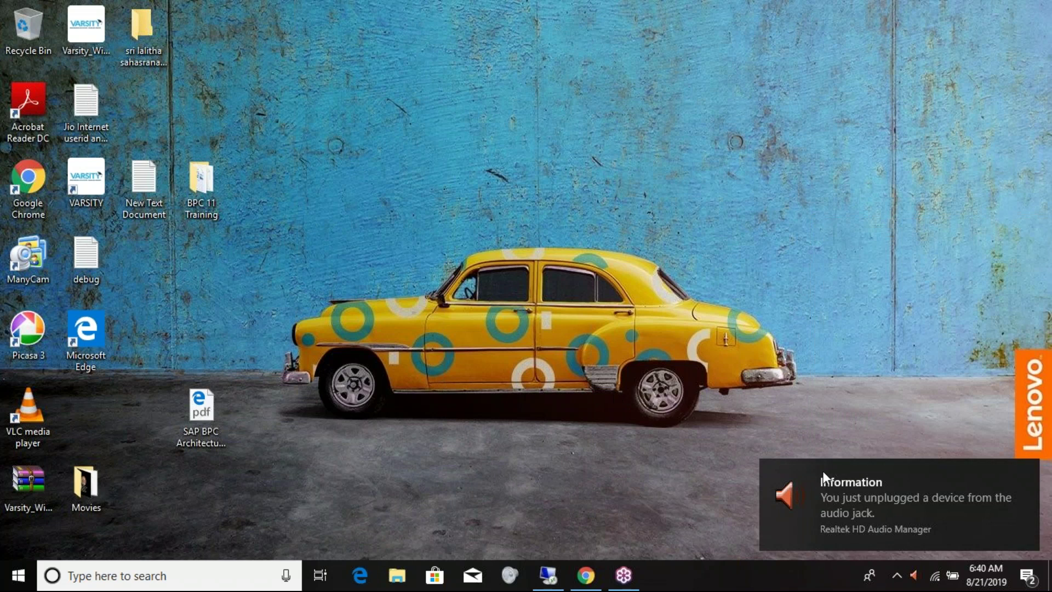
right_click(897, 579)
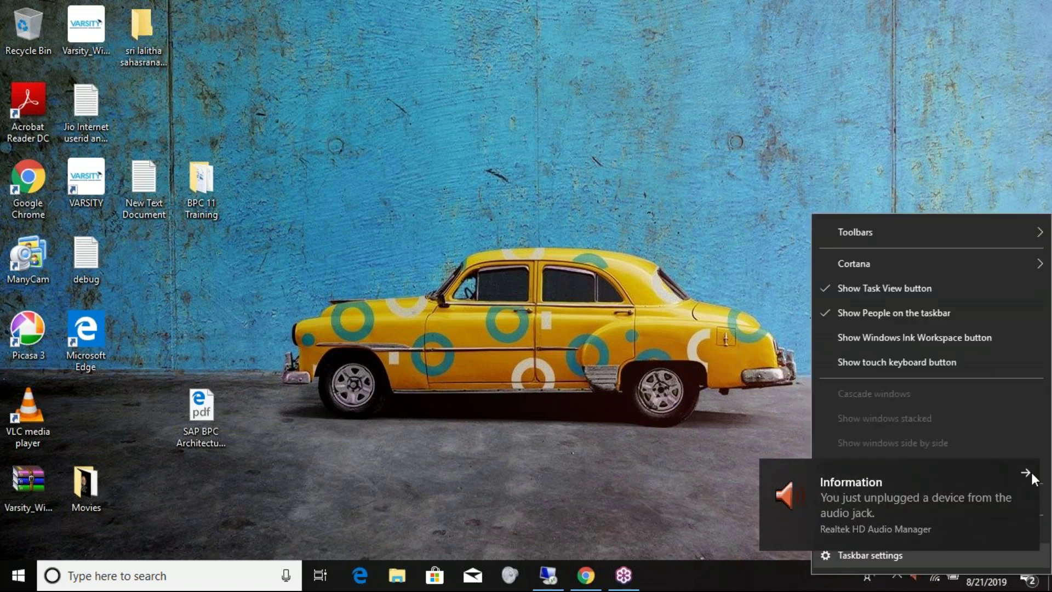
key(Escape)
right_click(902, 582)
click(711, 360)
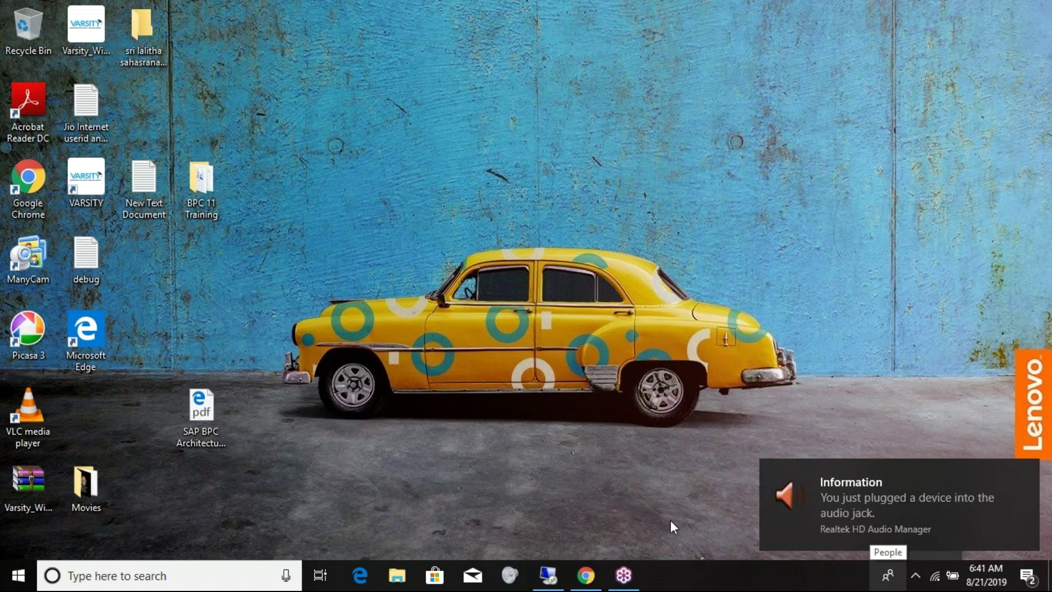
key(super+s)
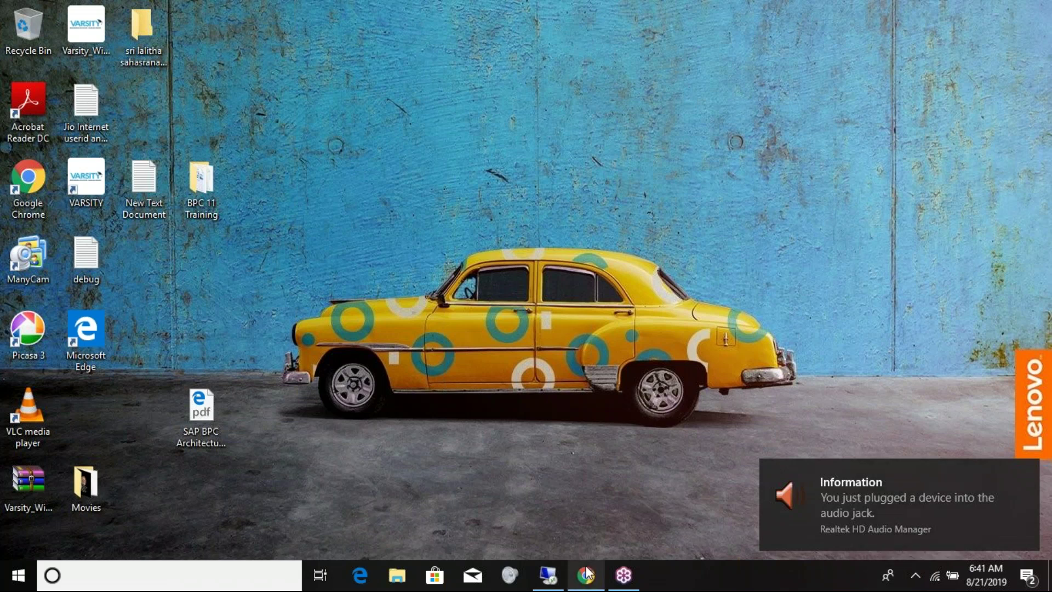
Switch to Chrome, open the SAP BPC 11.0 demo session confirmation email and close the old GoToTraining page.
click(586, 573)
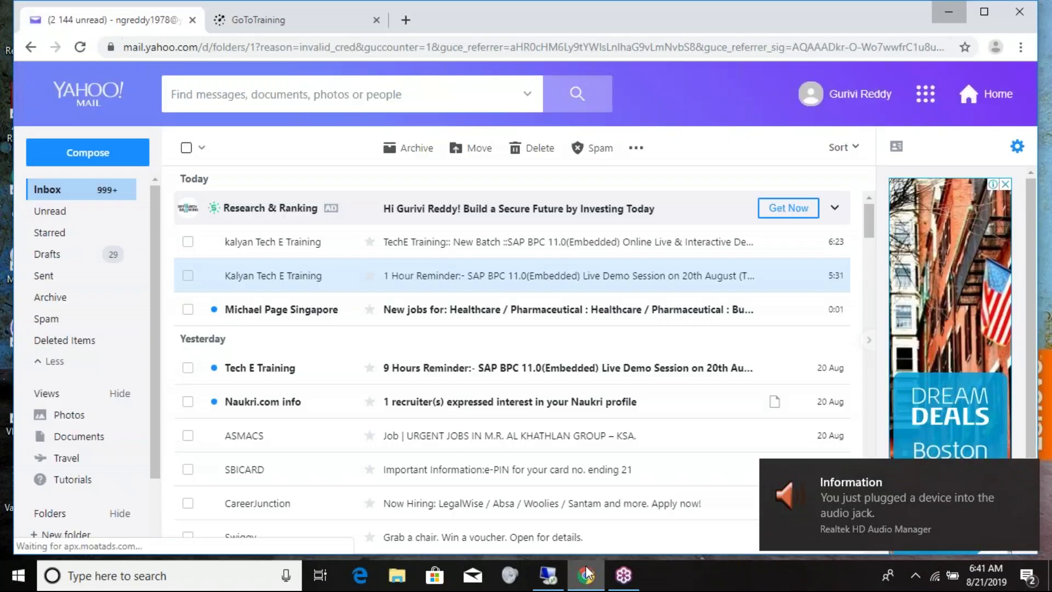
click(455, 252)
click(378, 23)
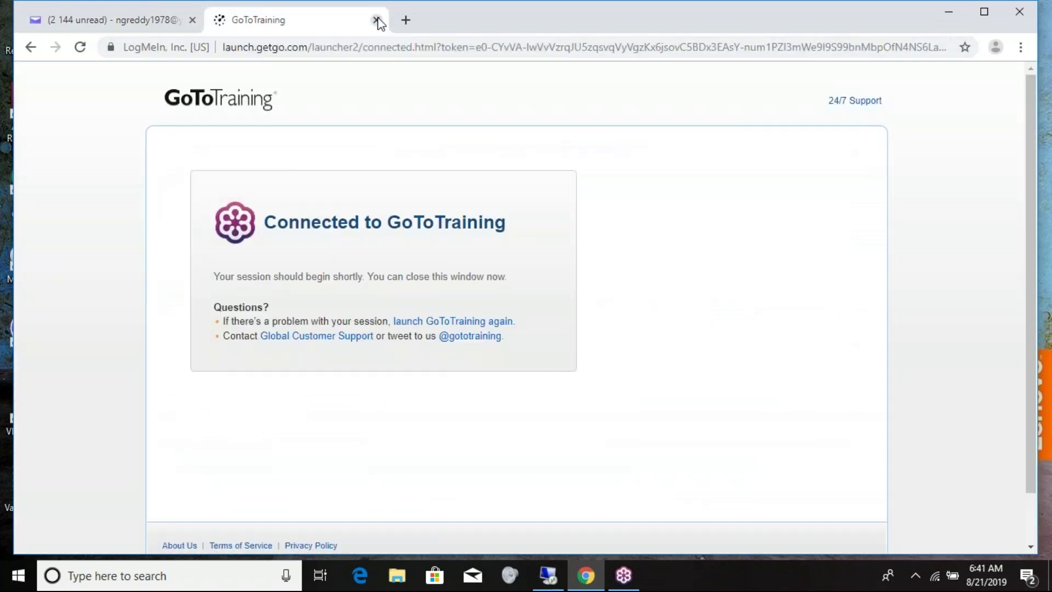
click(378, 20)
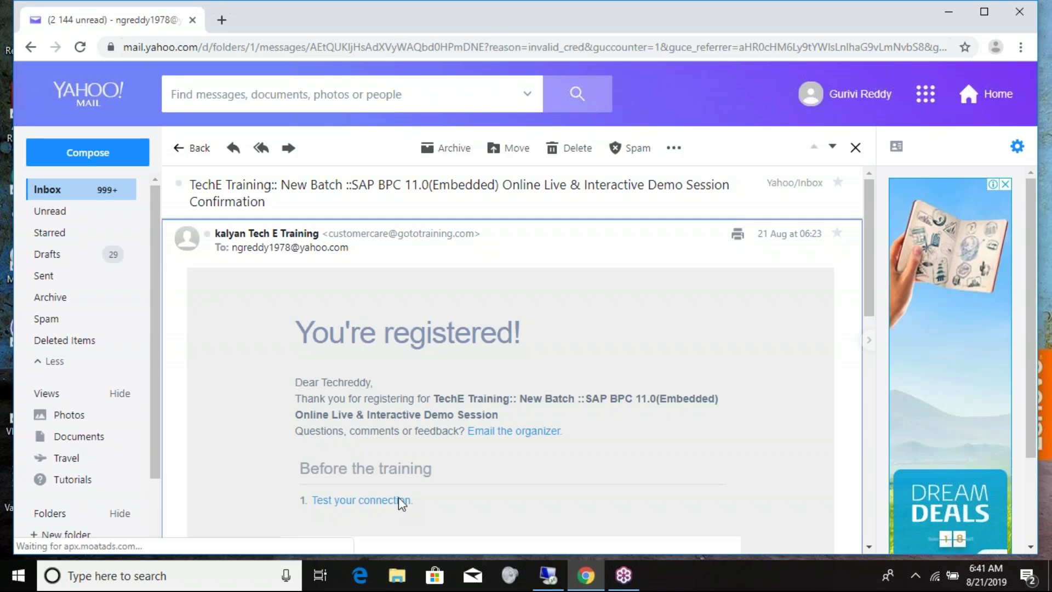
click(402, 503)
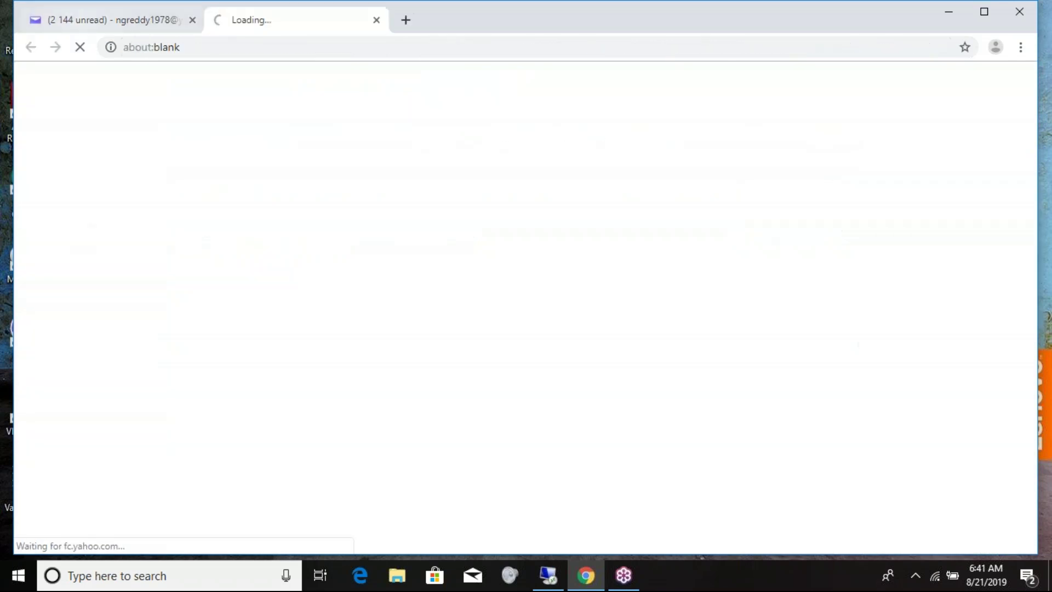
key(ctrl+shift+Tab)
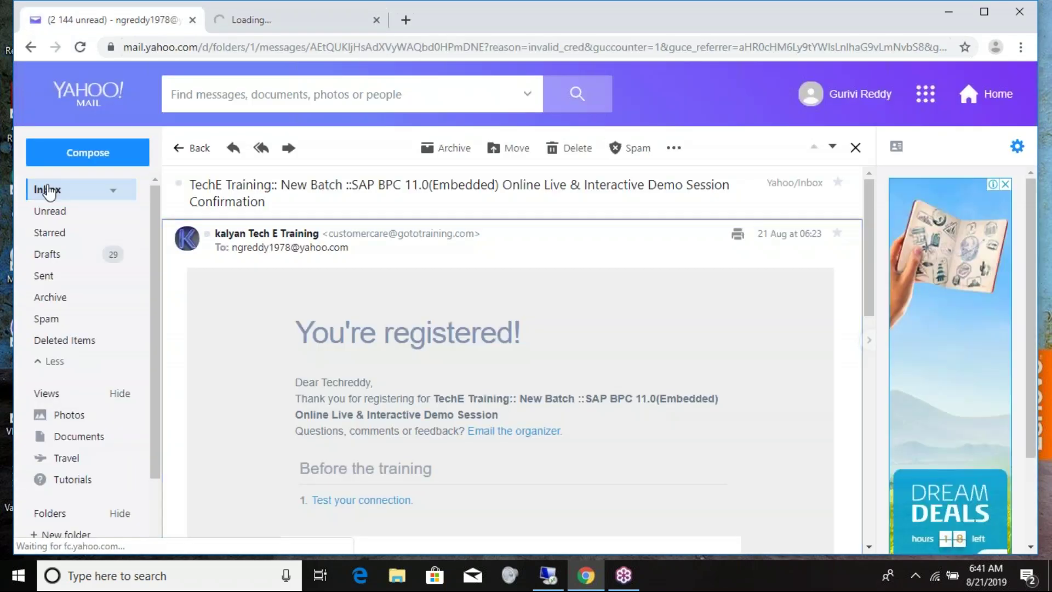
click(48, 191)
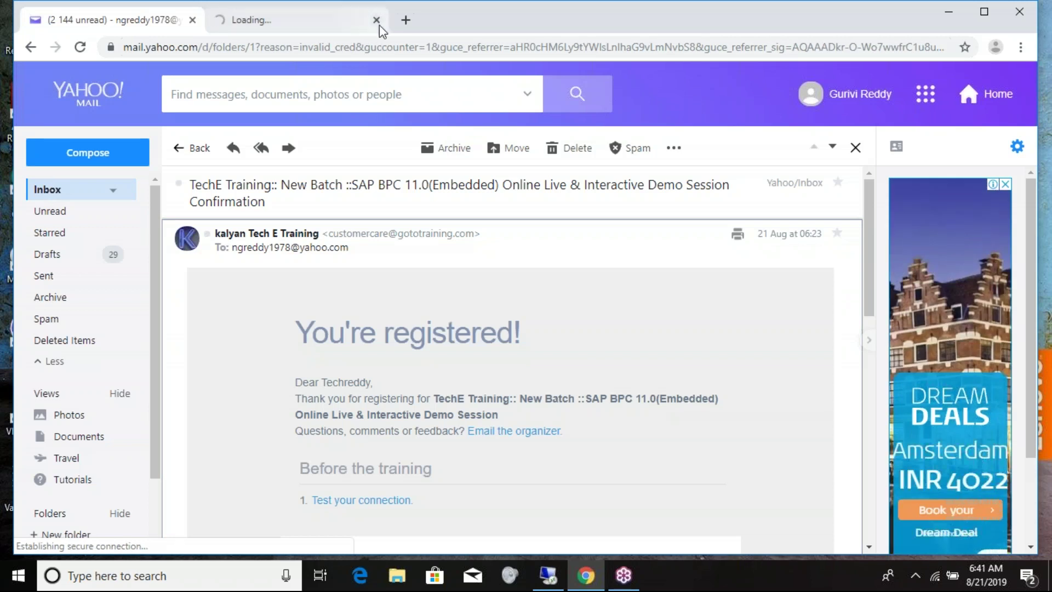
click(377, 22)
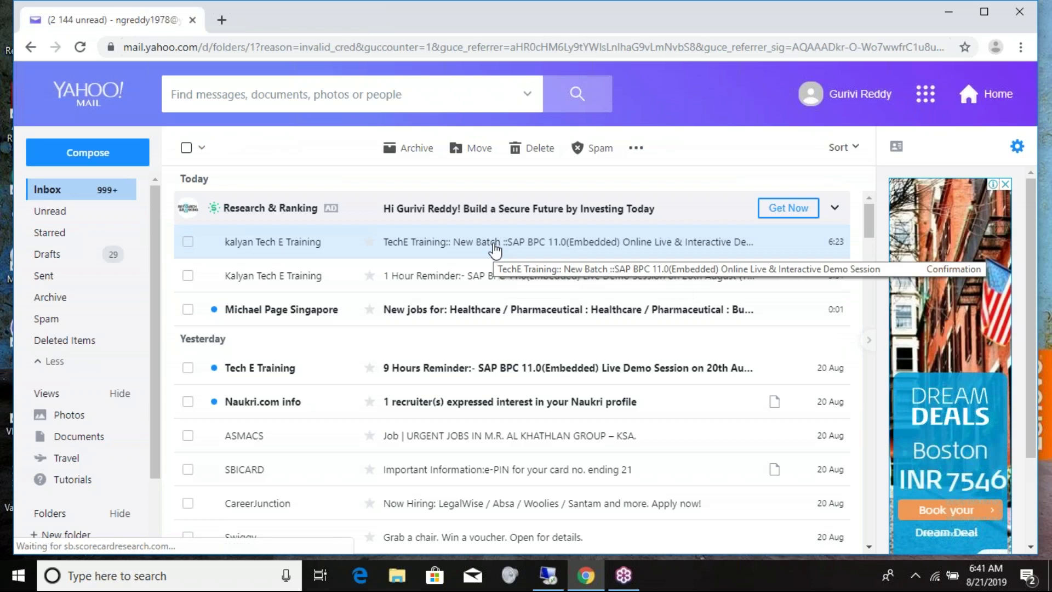
Reopen the SAP BPC 11.0 demo session confirmation email from the inbox and rejoin the GoToTraining session.
click(495, 250)
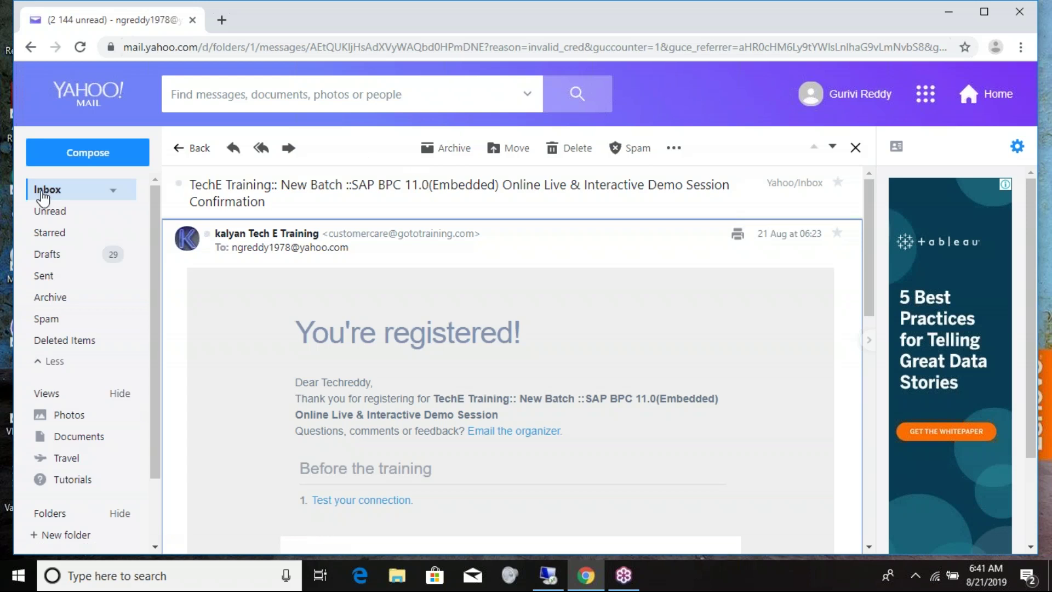
click(44, 193)
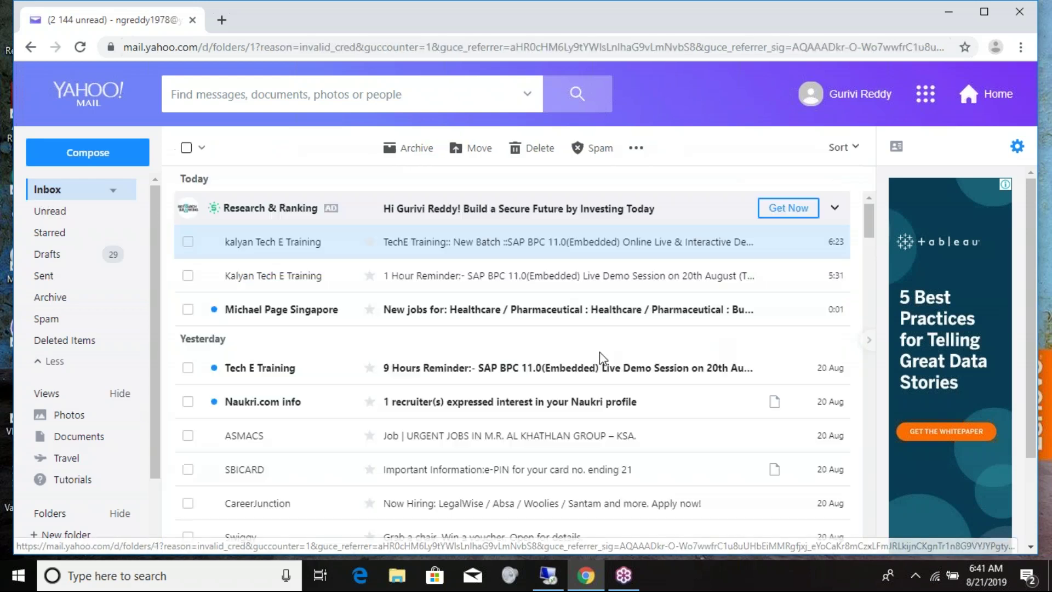
click(524, 248)
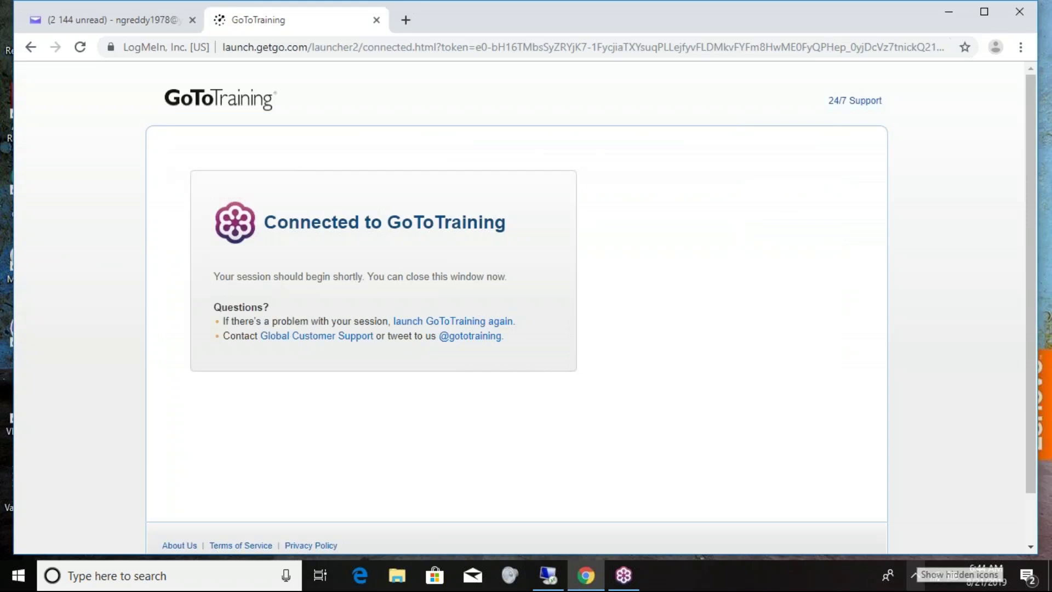
Reveal the hidden notification icons, toggle the sound mute off again and raise the speaker volume.
click(916, 576)
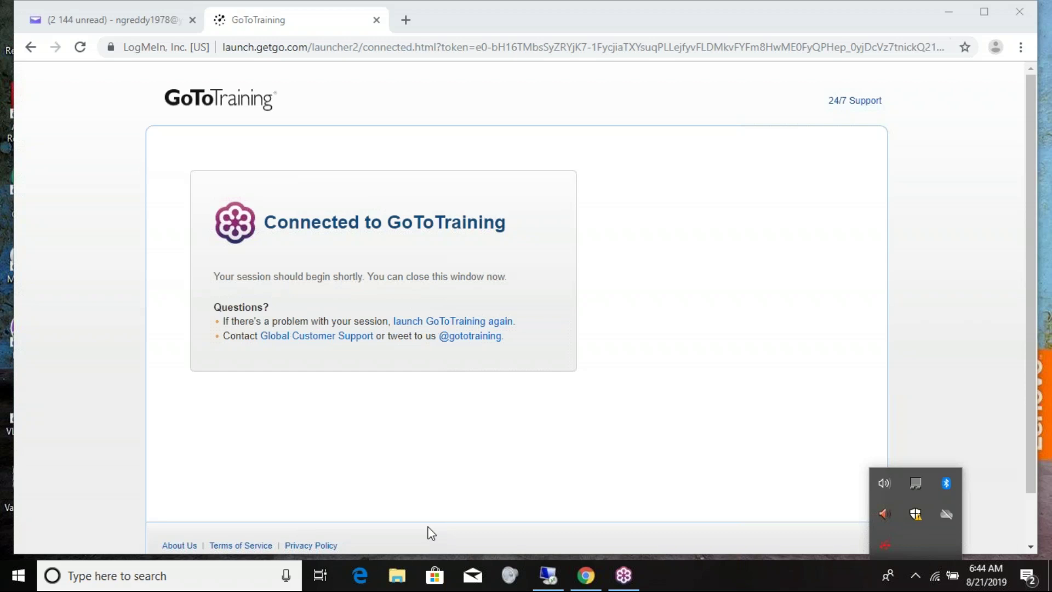
key(XF86AudioLowerVolume)
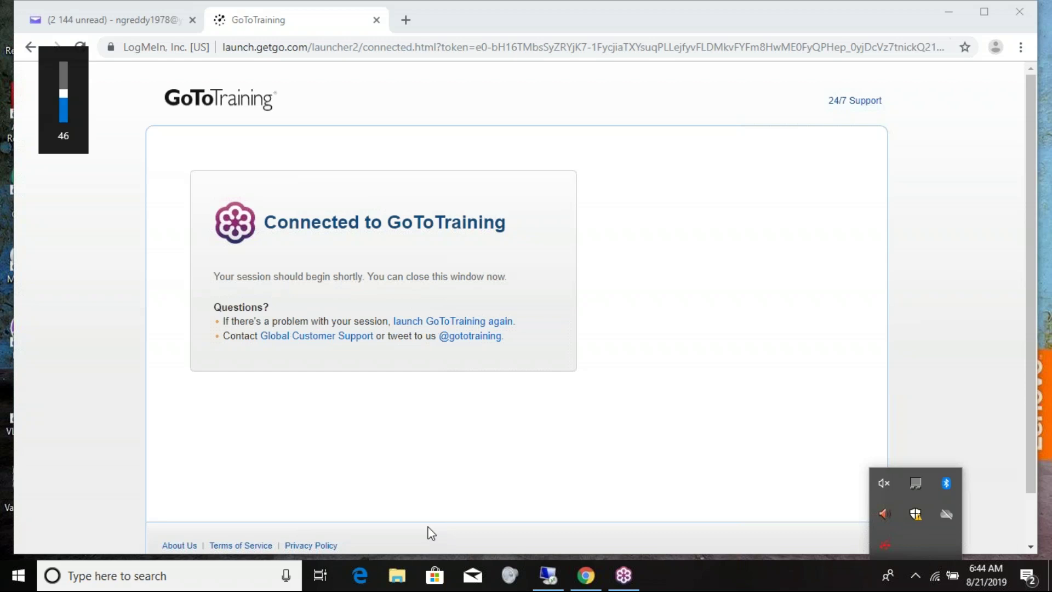
key(XF86AudioMute)
key(XF86AudioMute)
key(XF86AudioRaiseVolume)
key(XF86AudioRaiseVolume)
key(XF86AudioRaiseVolume)
key(XF86AudioRaiseVolume)
key(XF86AudioRaiseVolume)
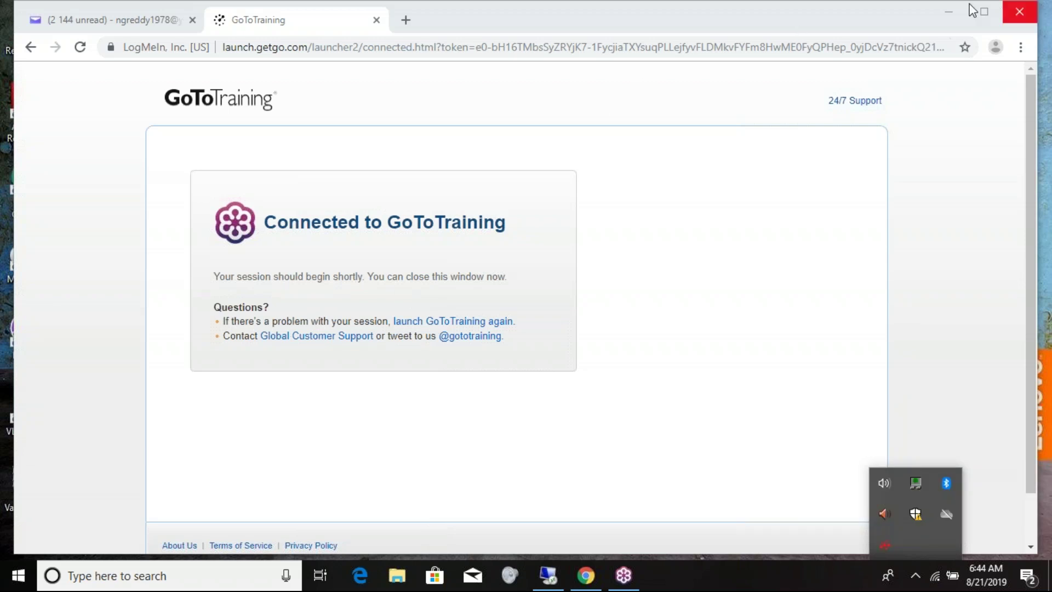
Minimise the browser and return to the remote desktop session with the course content document.
click(951, 11)
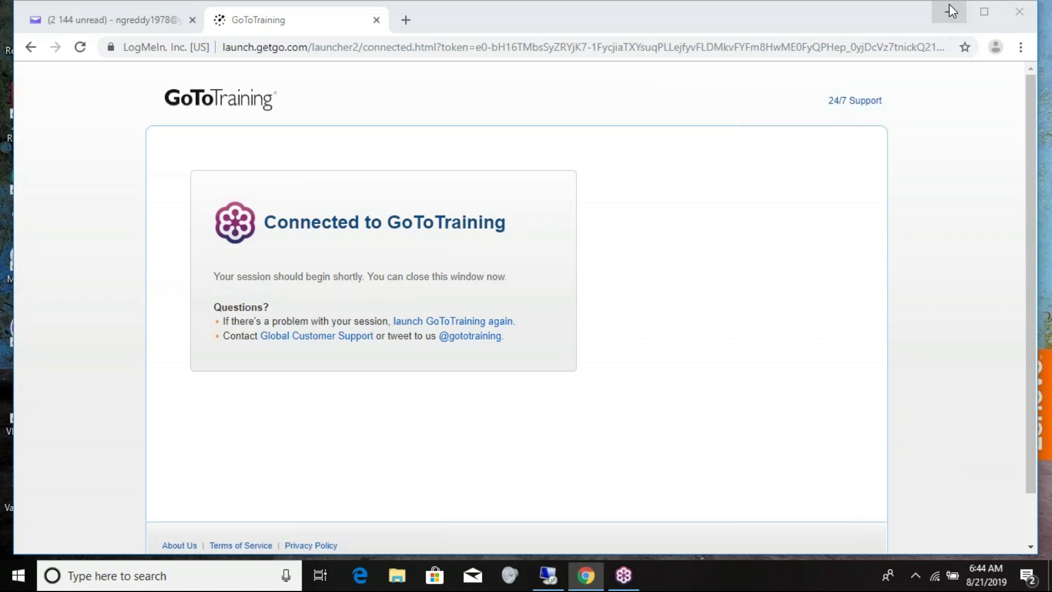
click(952, 11)
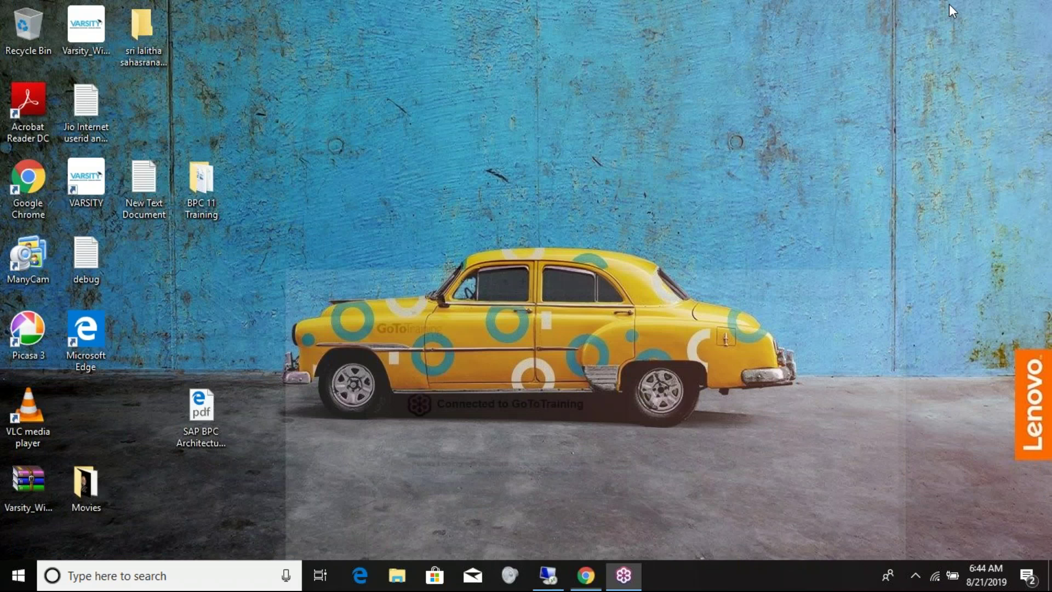
click(549, 576)
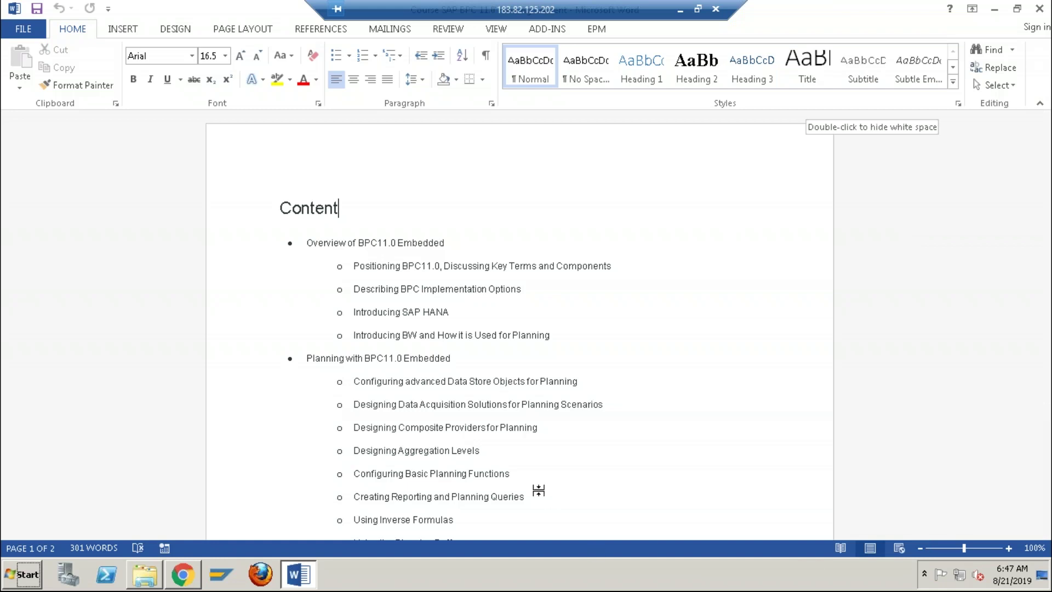
Go through the course content list down to the Using the BPC11.0 Web Client topics, as far as Maintaining BW Master Data.
click(454, 520)
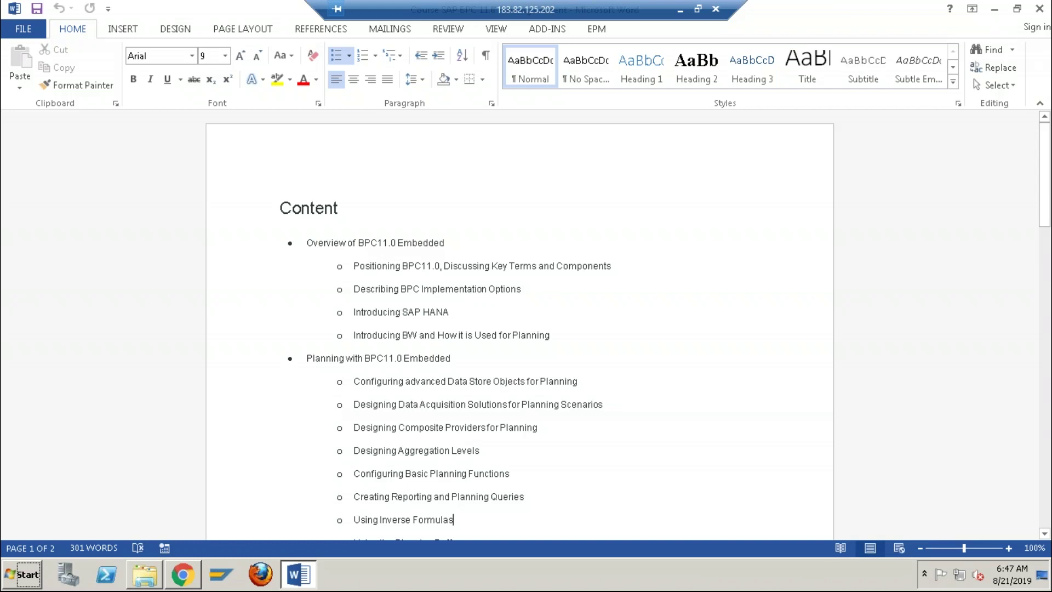
key(Down)
key(Down)
key(Down)
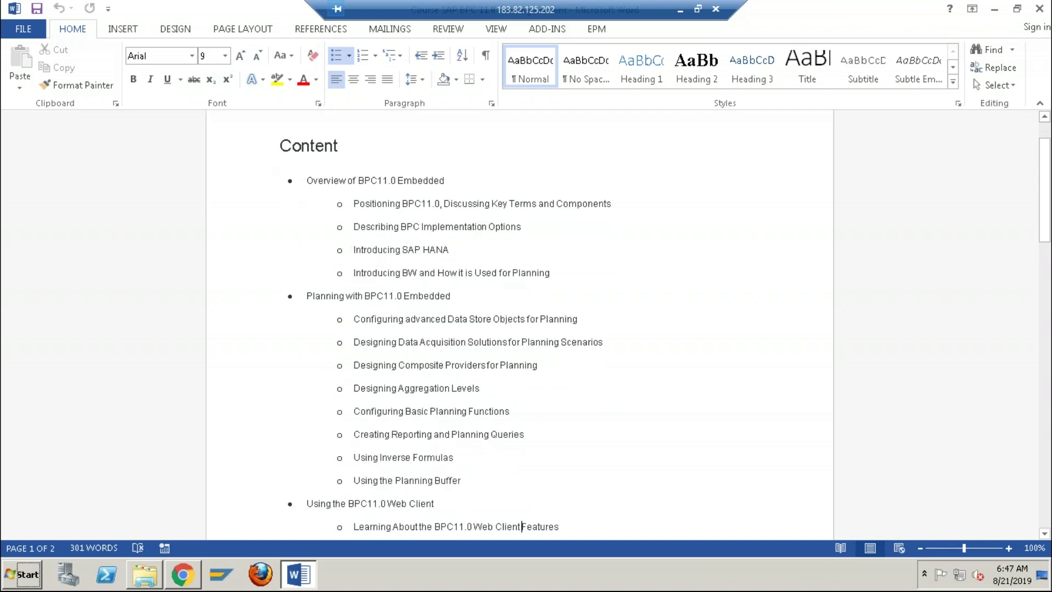
key(Down)
key(Down)
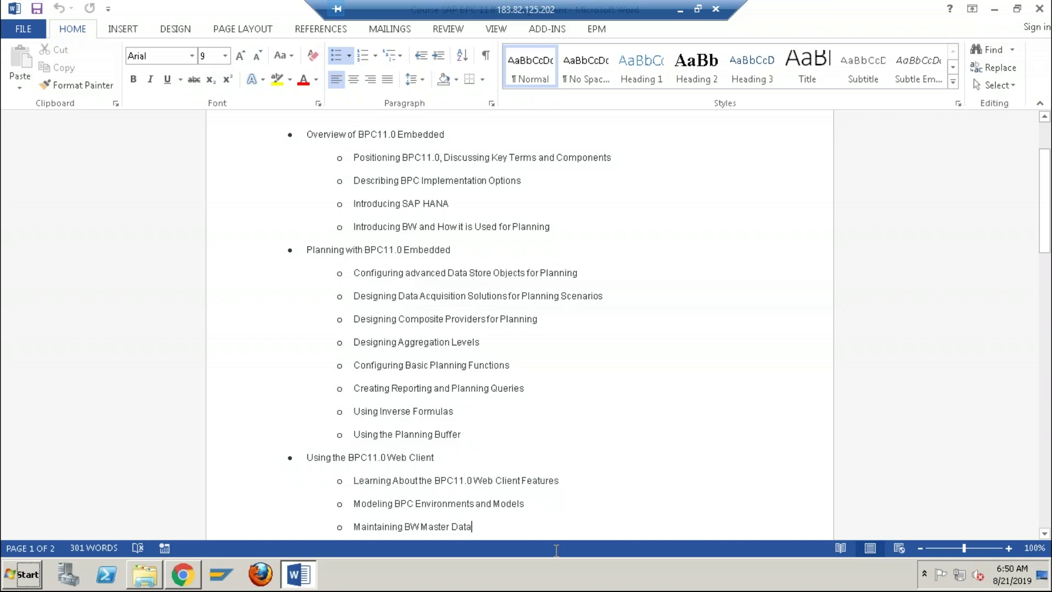
Switch to the BPC web client in Chrome and reconnect to the ENVIRONMENTSHELL environment.
click(184, 576)
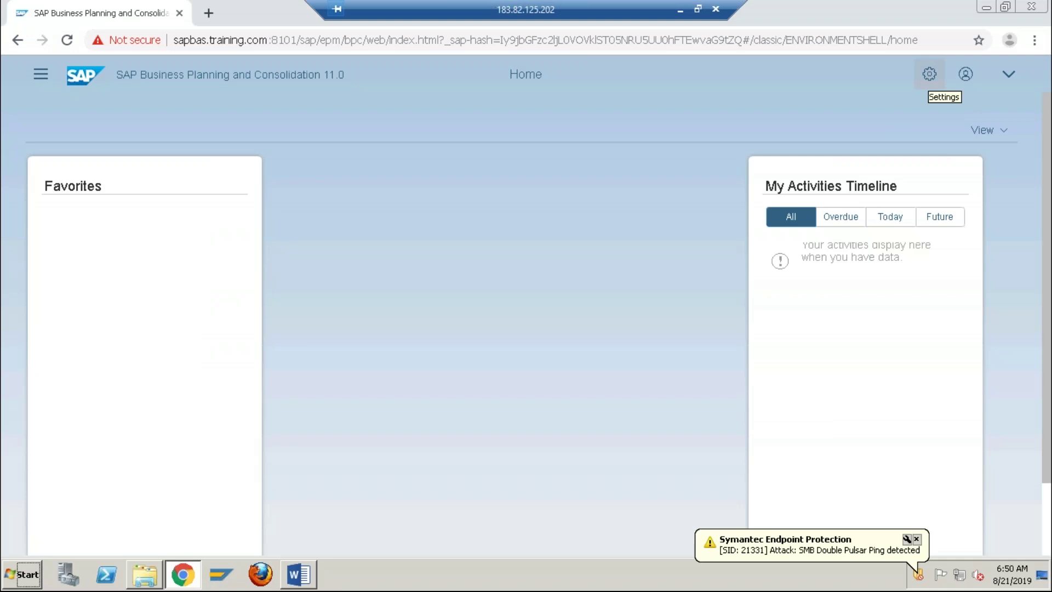
click(930, 74)
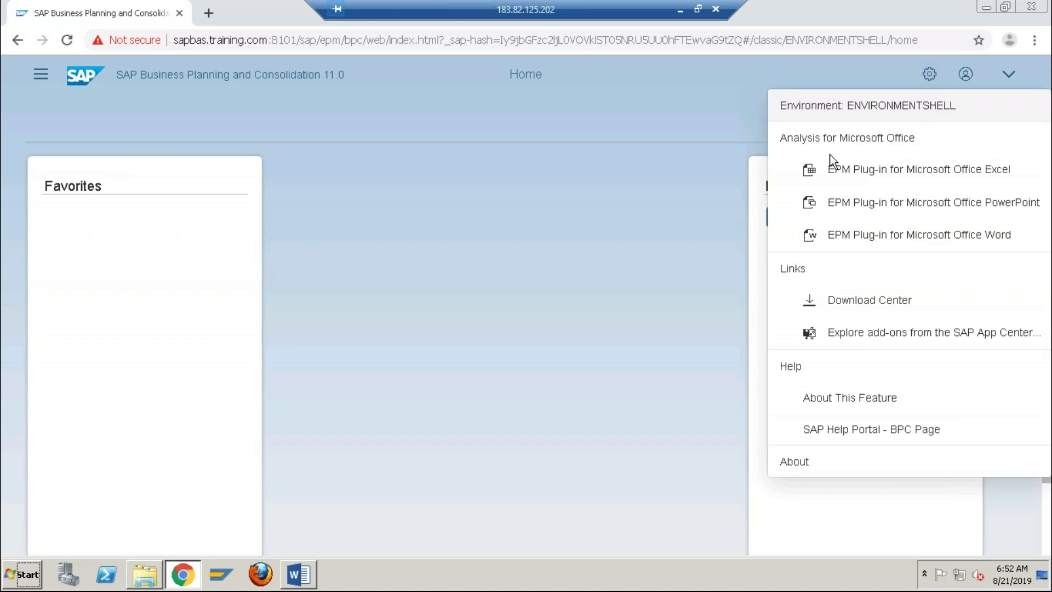
click(827, 110)
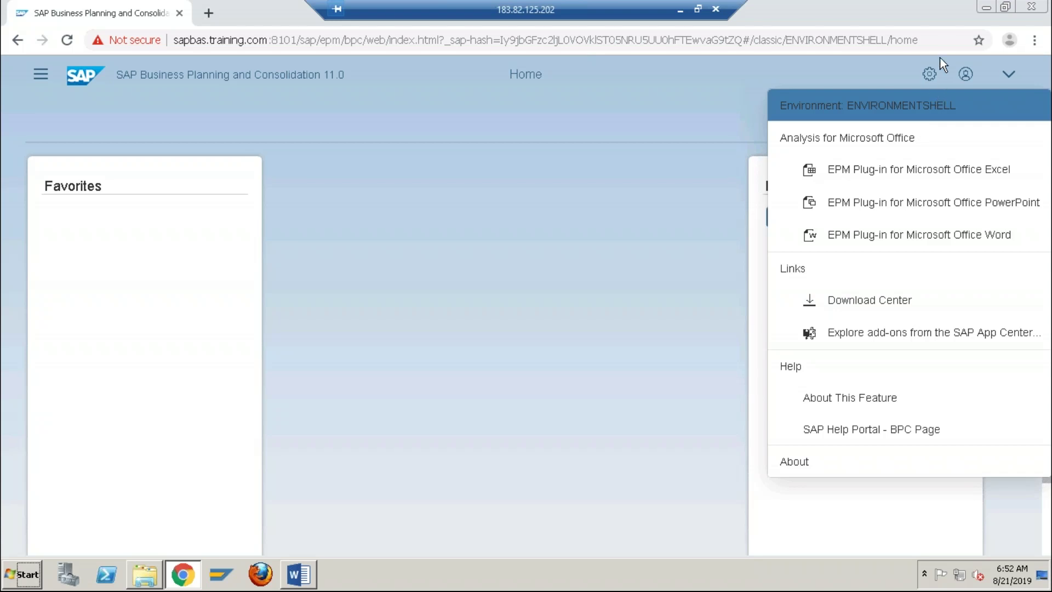
click(930, 74)
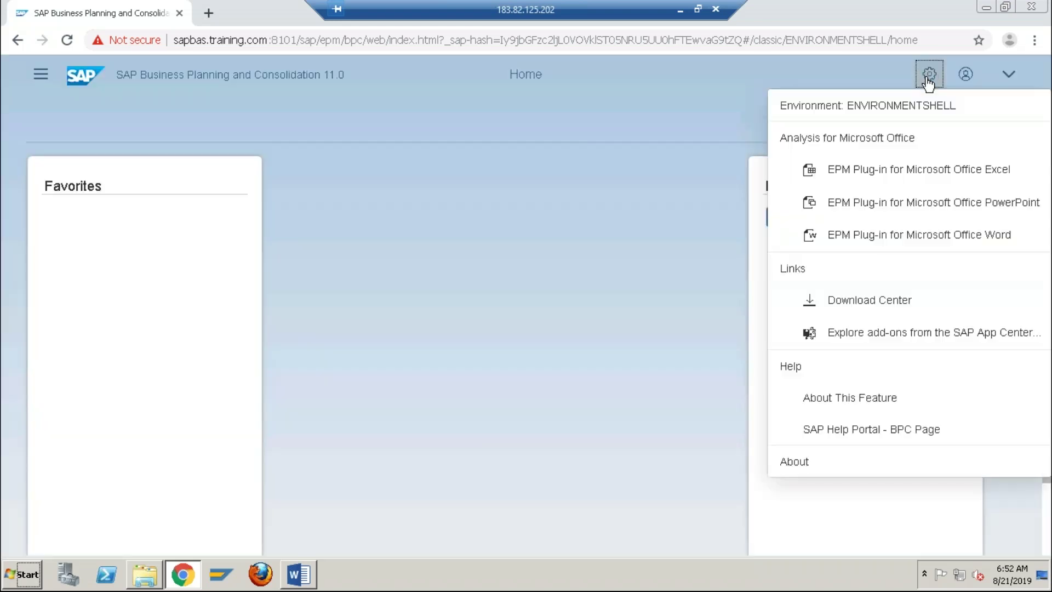
click(914, 107)
click(304, 219)
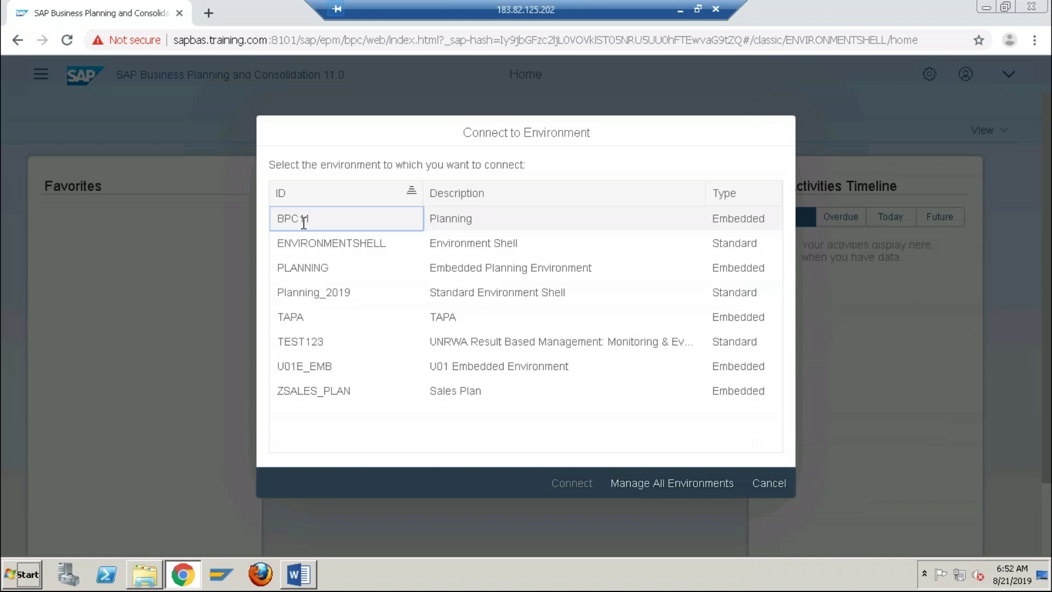
click(586, 485)
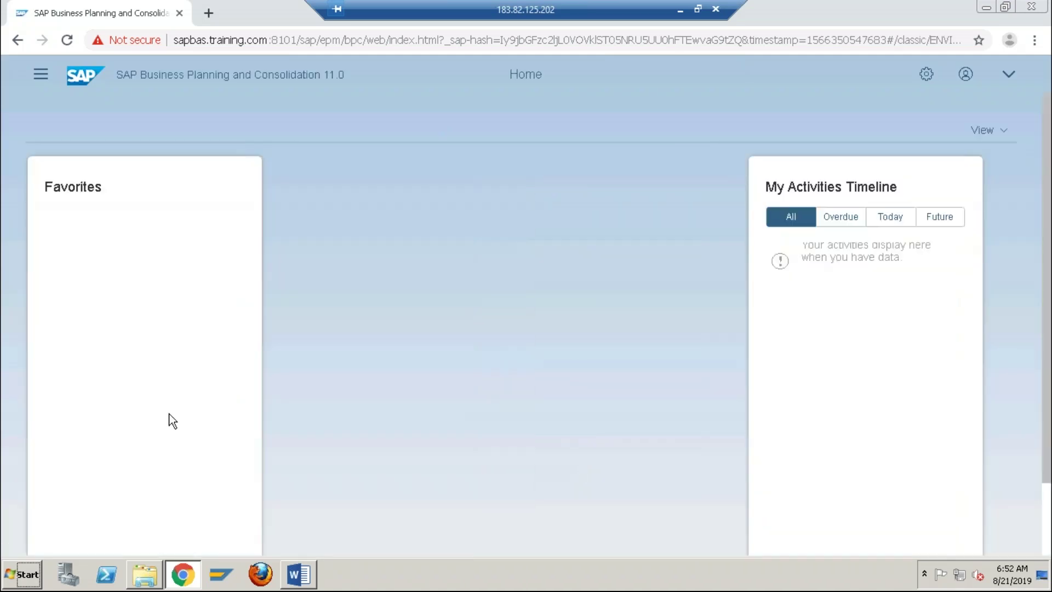
Show the list of models under Administration, Dimensions and Models, in the standard environment.
click(42, 72)
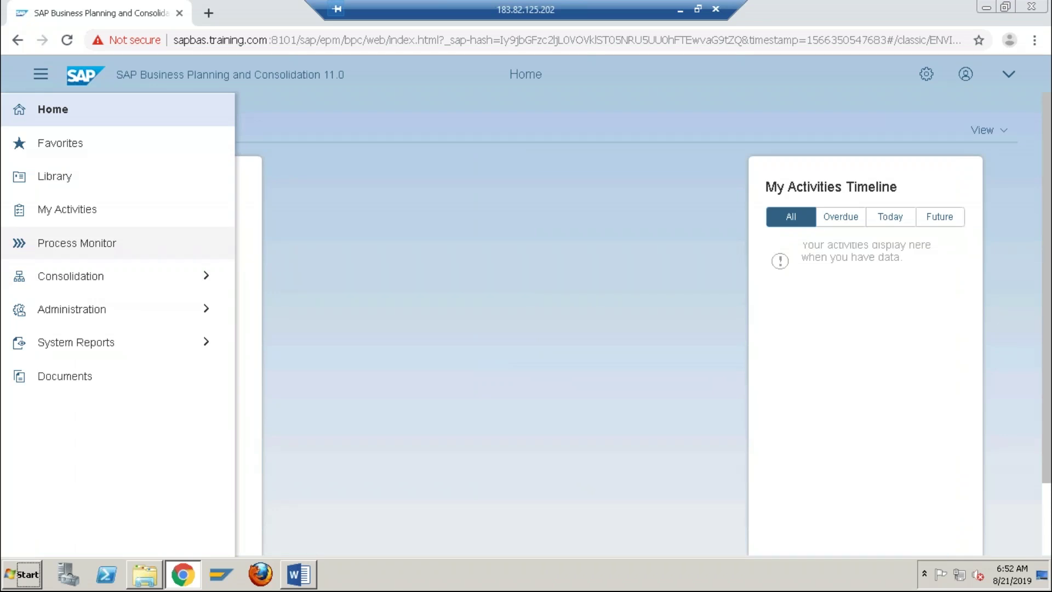
click(48, 322)
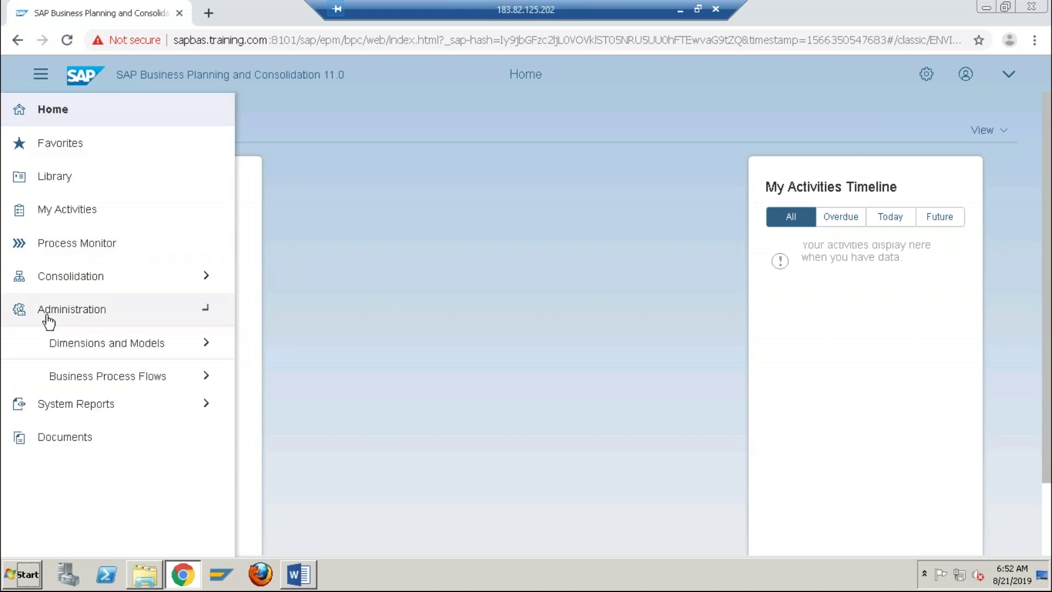
click(147, 345)
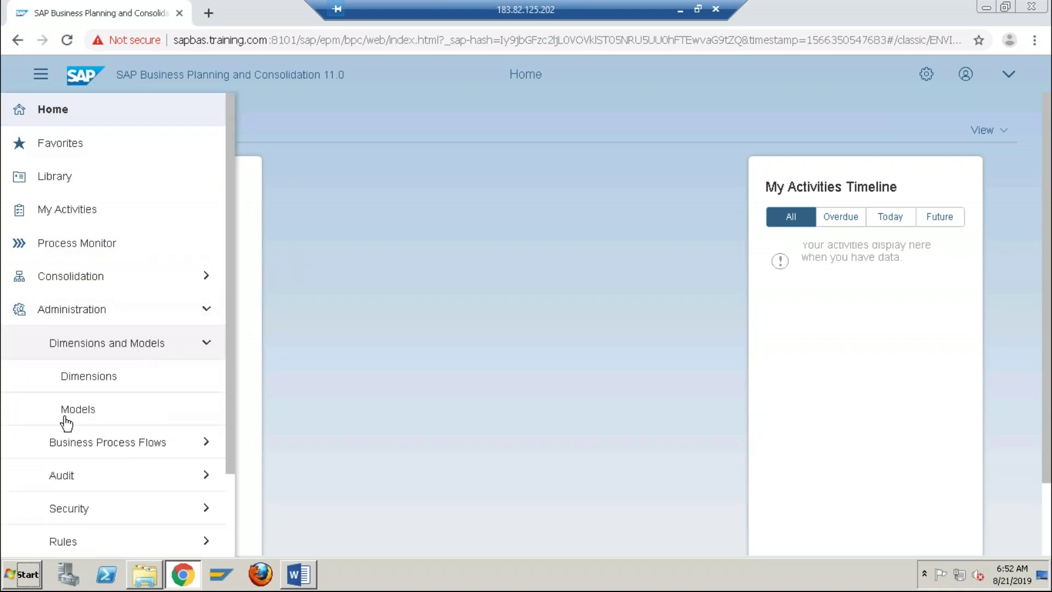
click(69, 423)
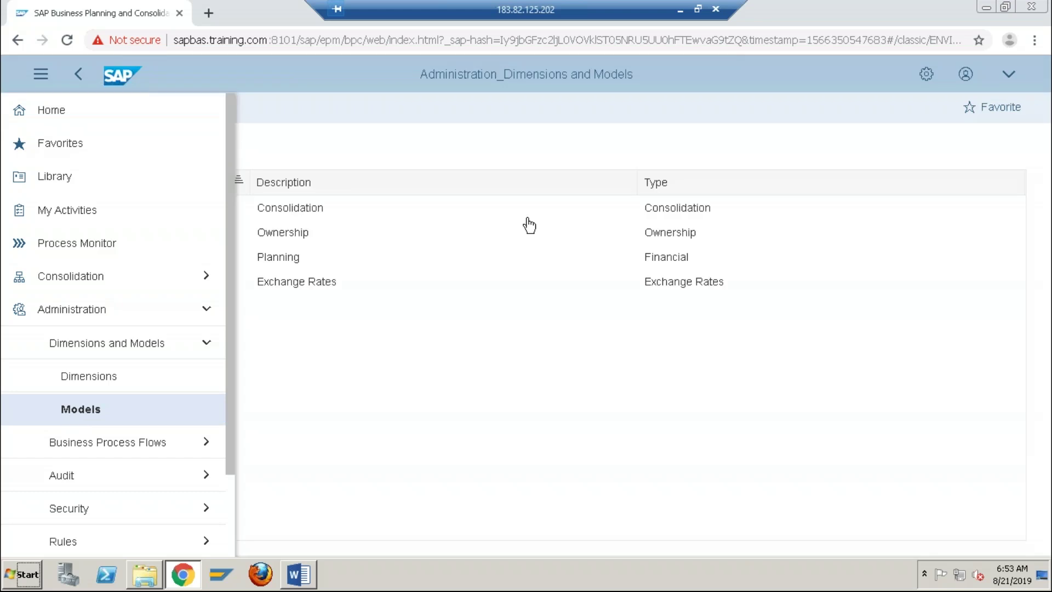
click(541, 221)
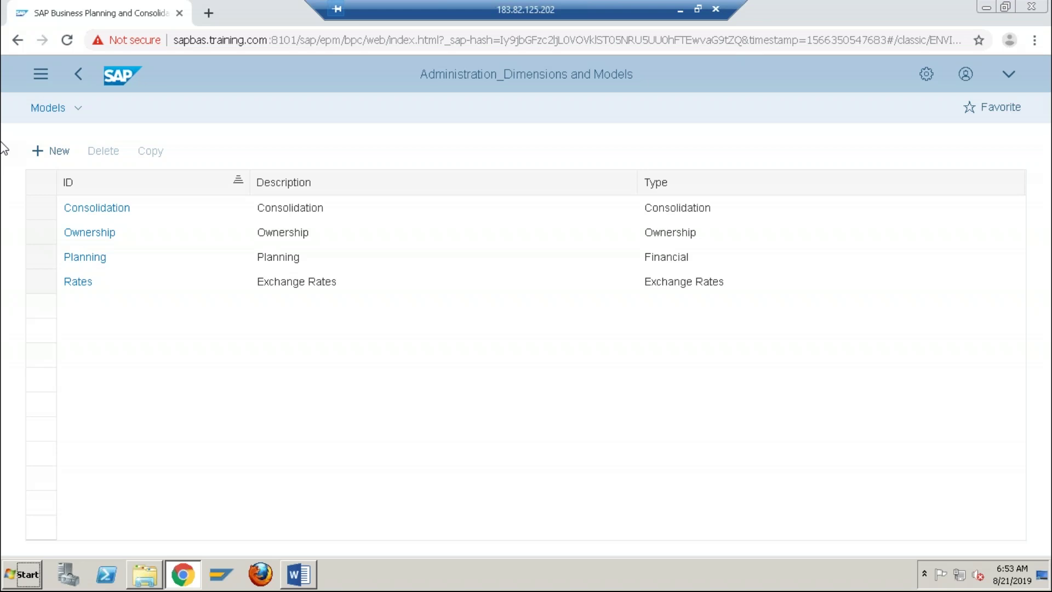
Open the Planning model to examine its dimensions, and return to the models list.
click(81, 263)
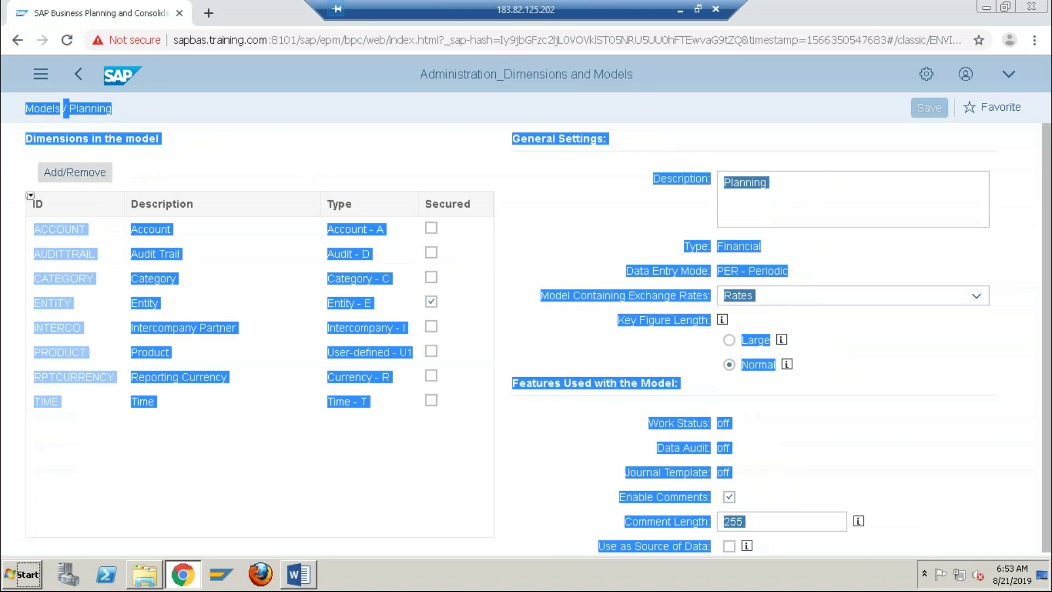
click(258, 99)
drag(161, 139, 5, 138)
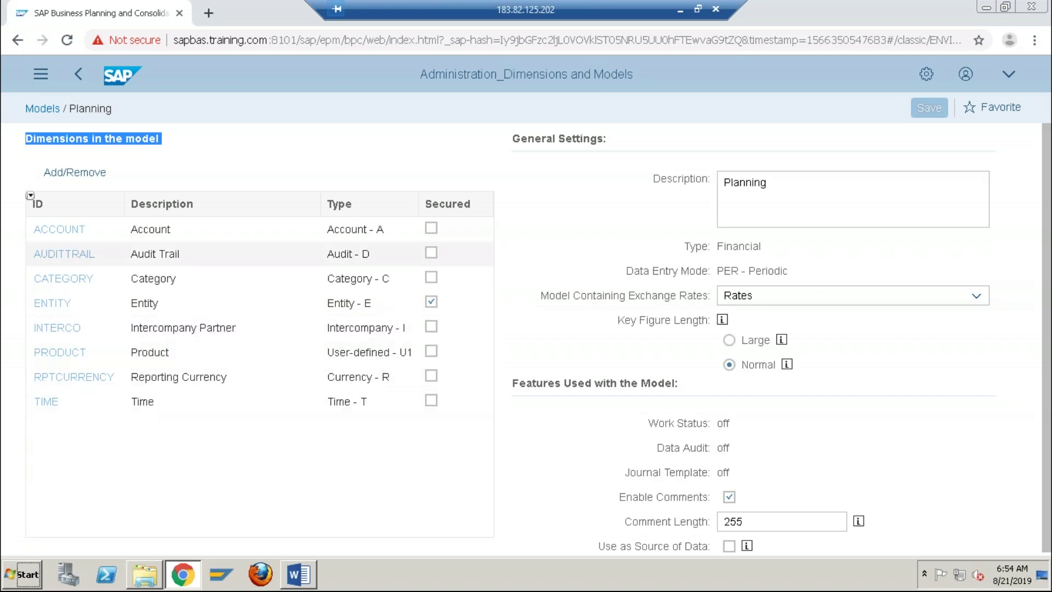
click(80, 75)
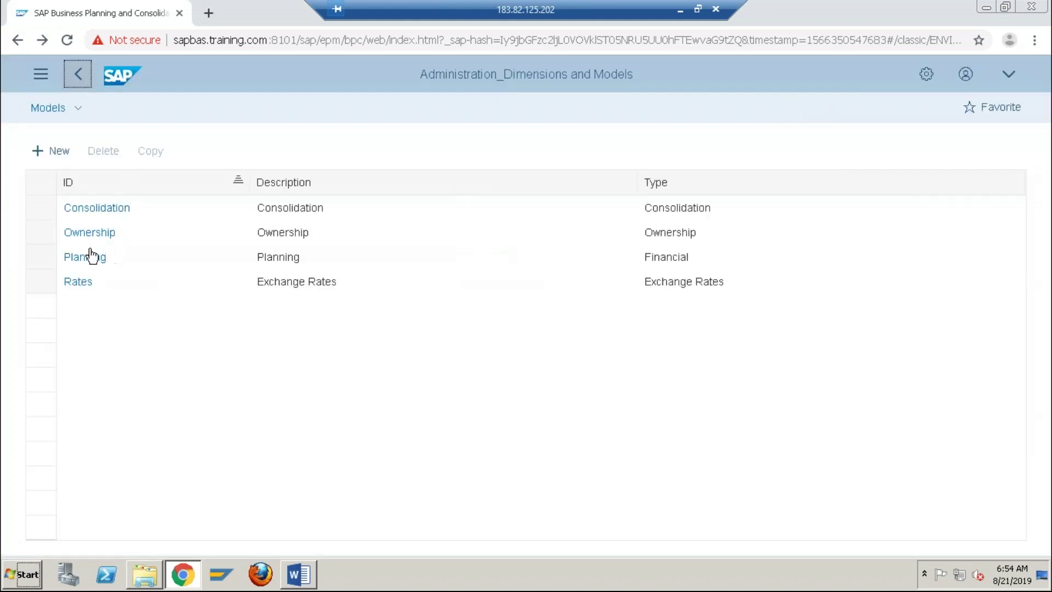
click(82, 258)
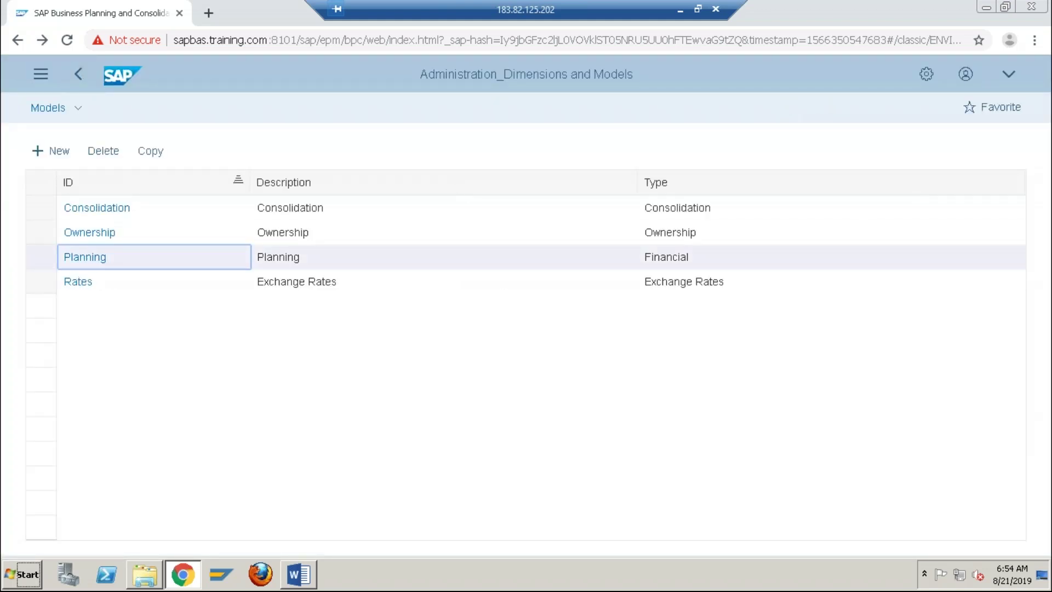
double_click(85, 257)
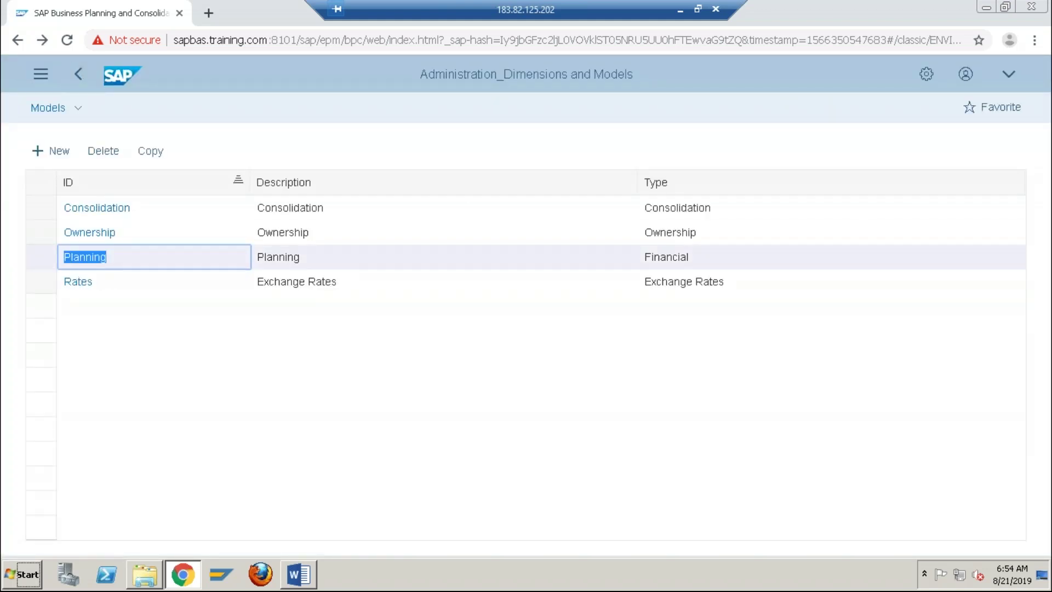
click(42, 258)
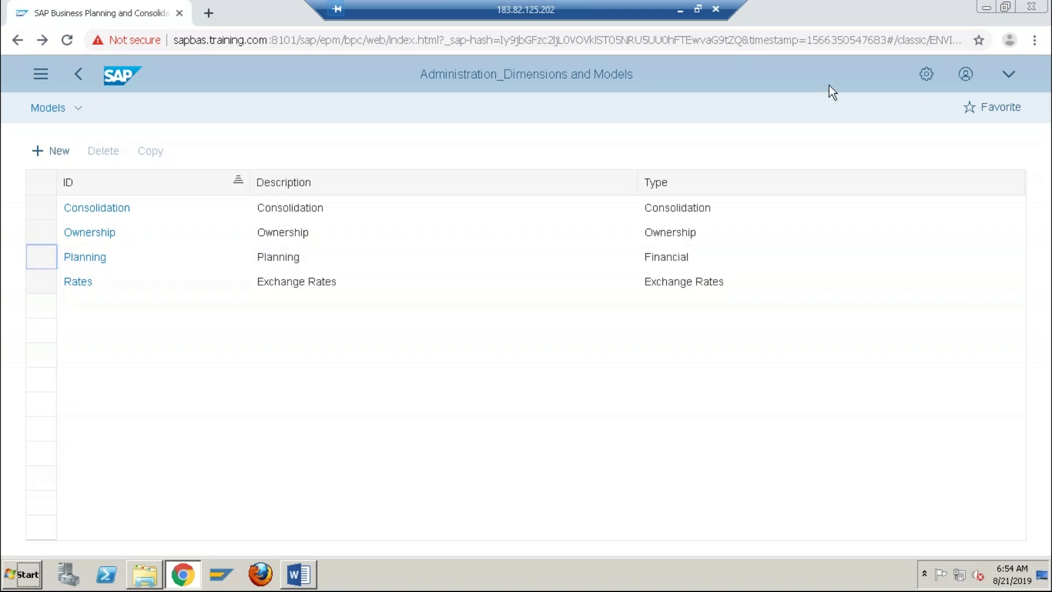
Connect to the embedded BPC11 environment and check the active environment in the settings.
click(926, 75)
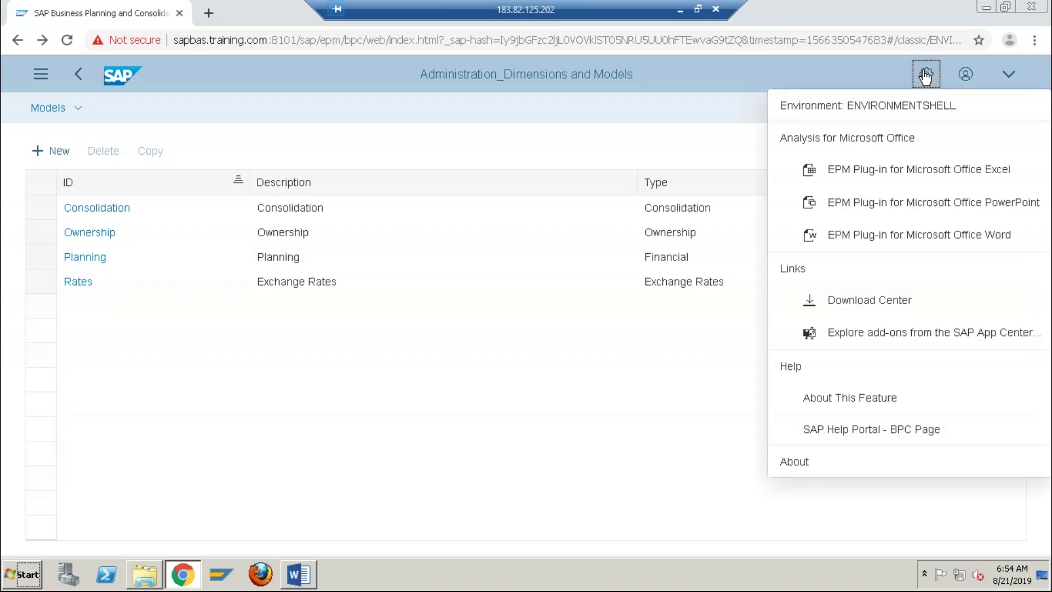
click(882, 109)
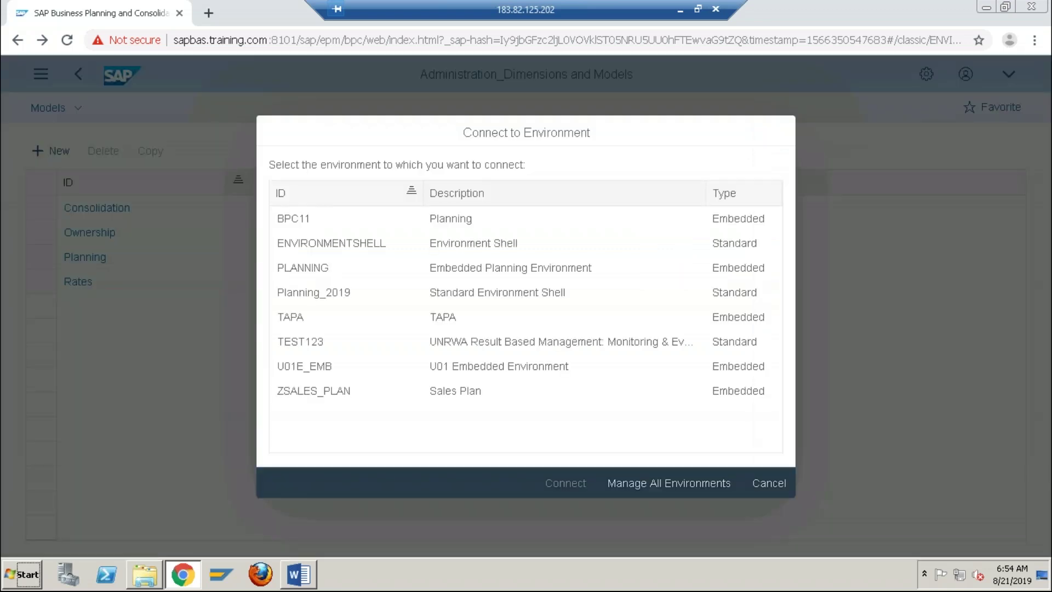
click(299, 218)
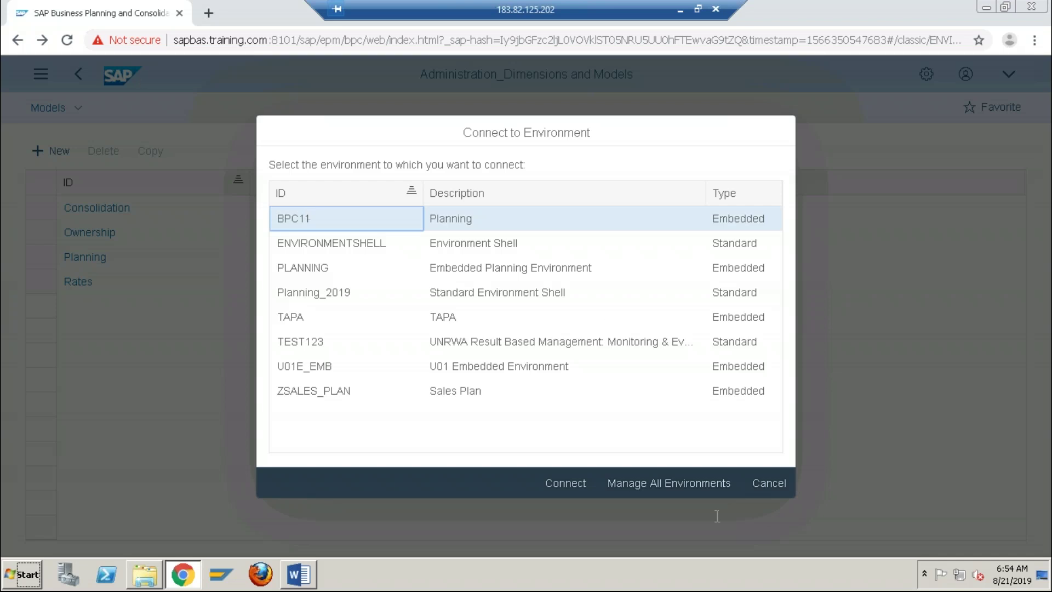
click(568, 484)
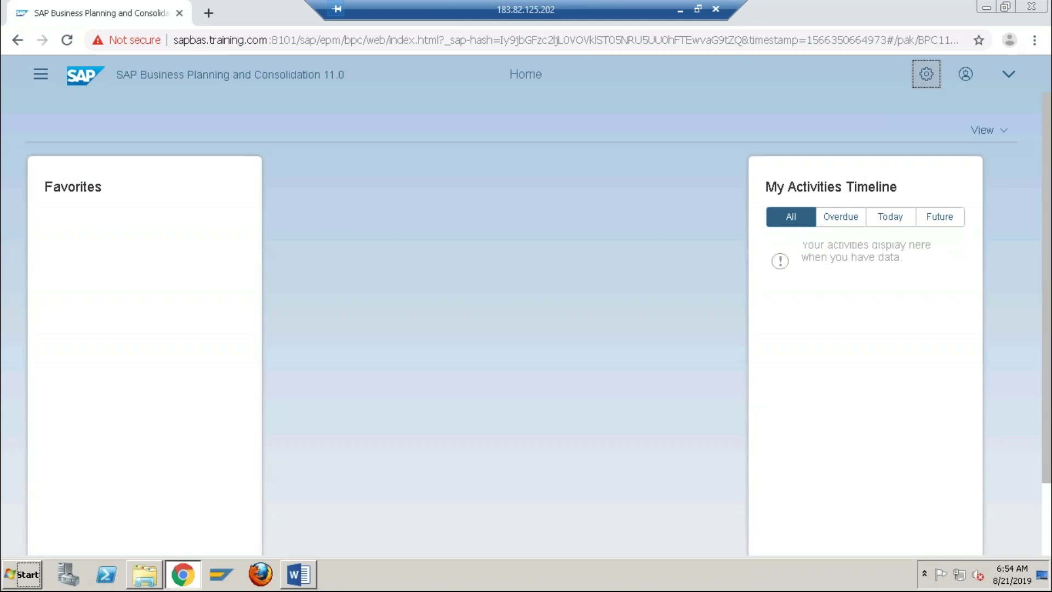
click(926, 74)
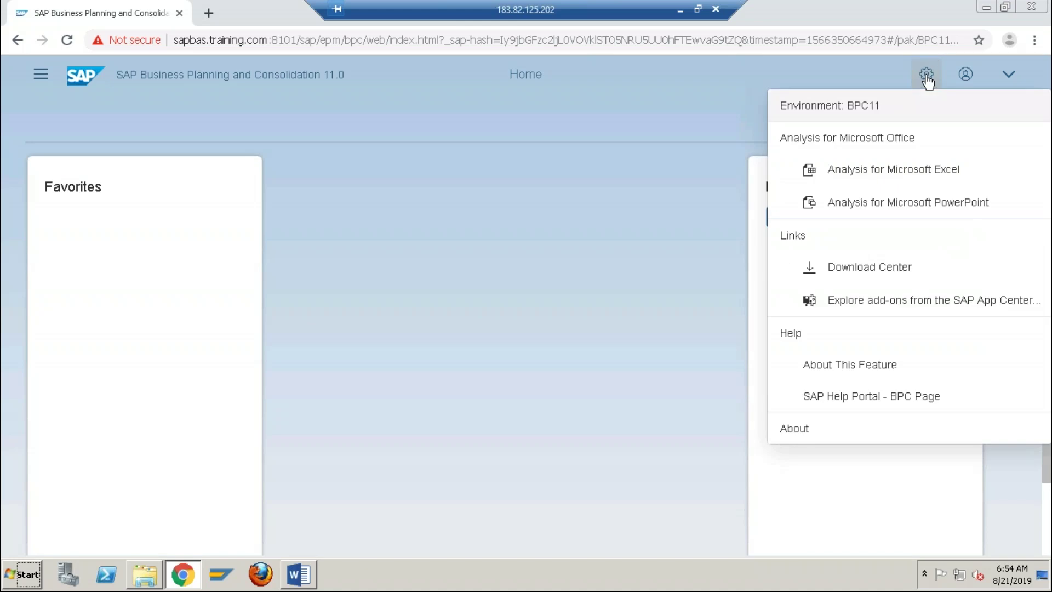
Look through the Consolidation and Administration functions and open the Sales Planning Model ZMDL_SALP from the Modeling models.
click(39, 75)
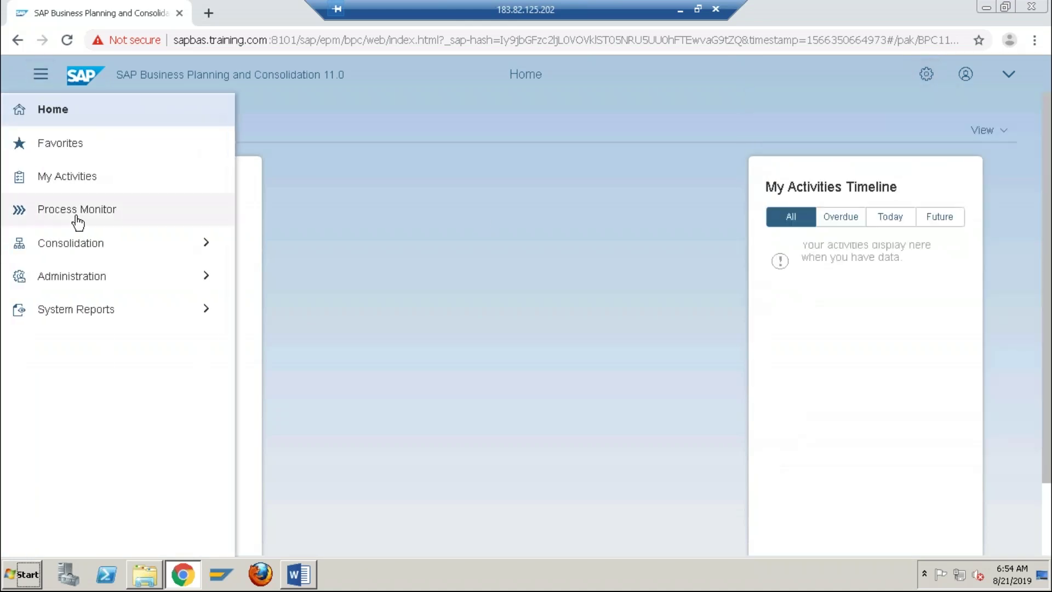
click(71, 245)
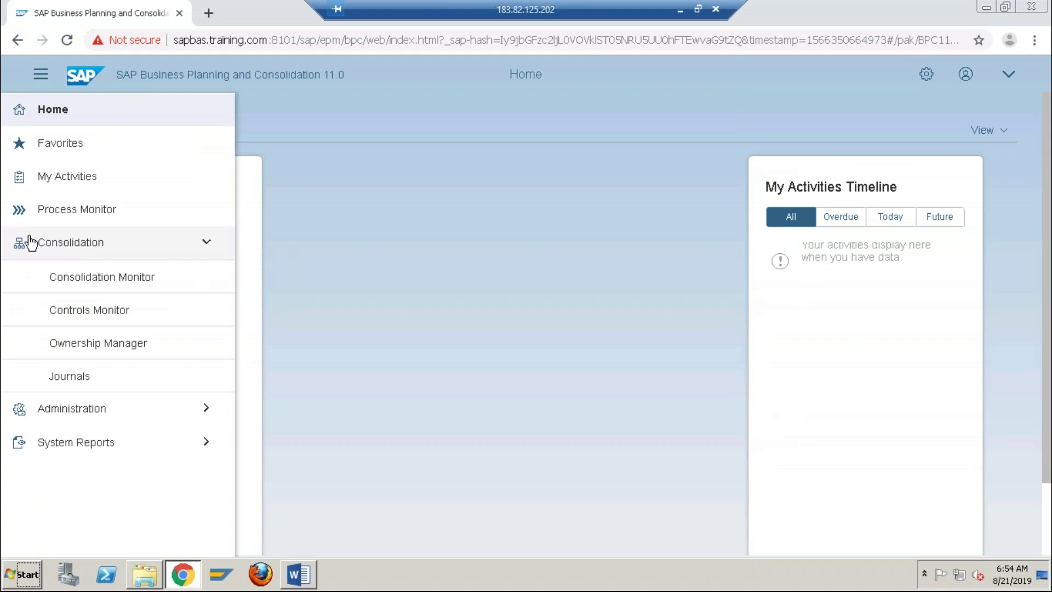
click(90, 415)
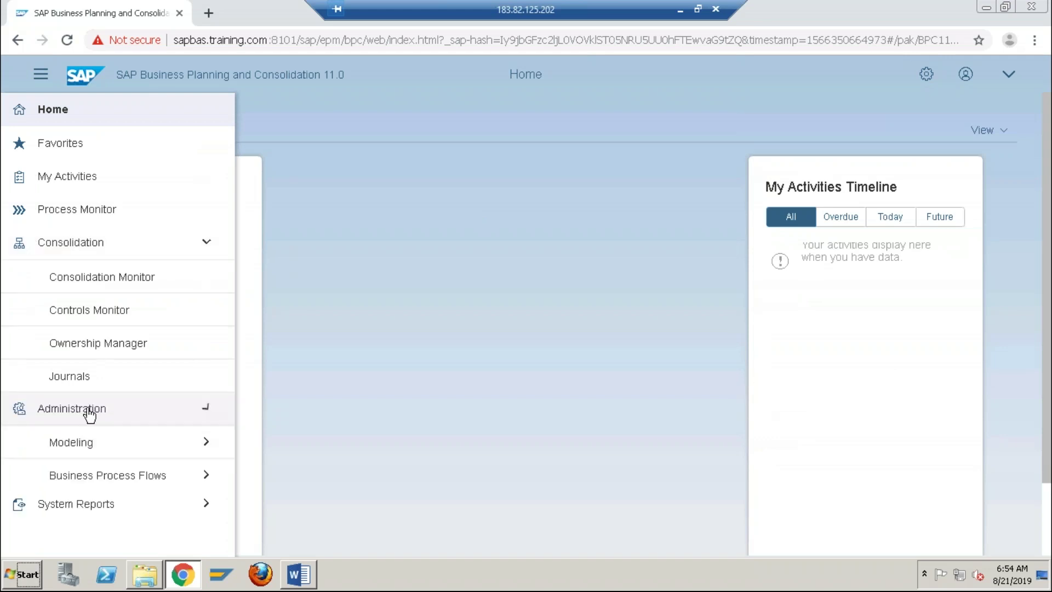
click(82, 447)
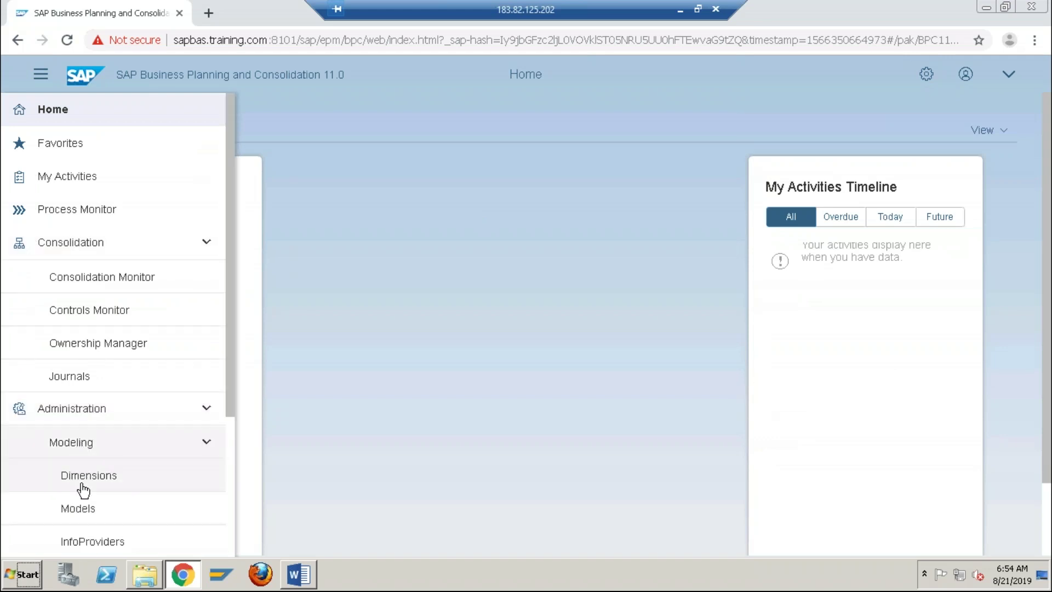
right_click(81, 509)
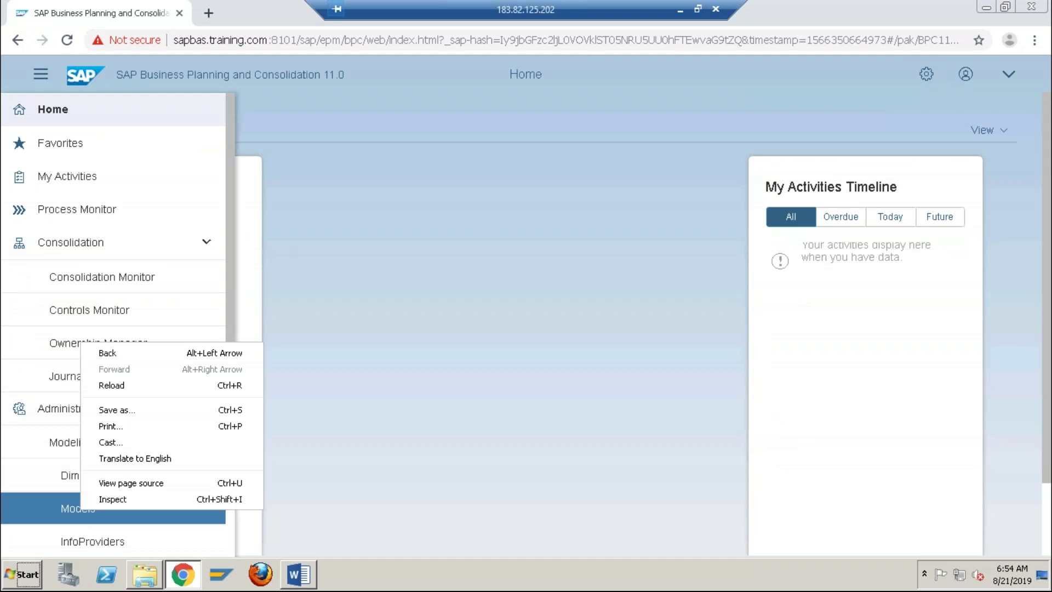
click(81, 508)
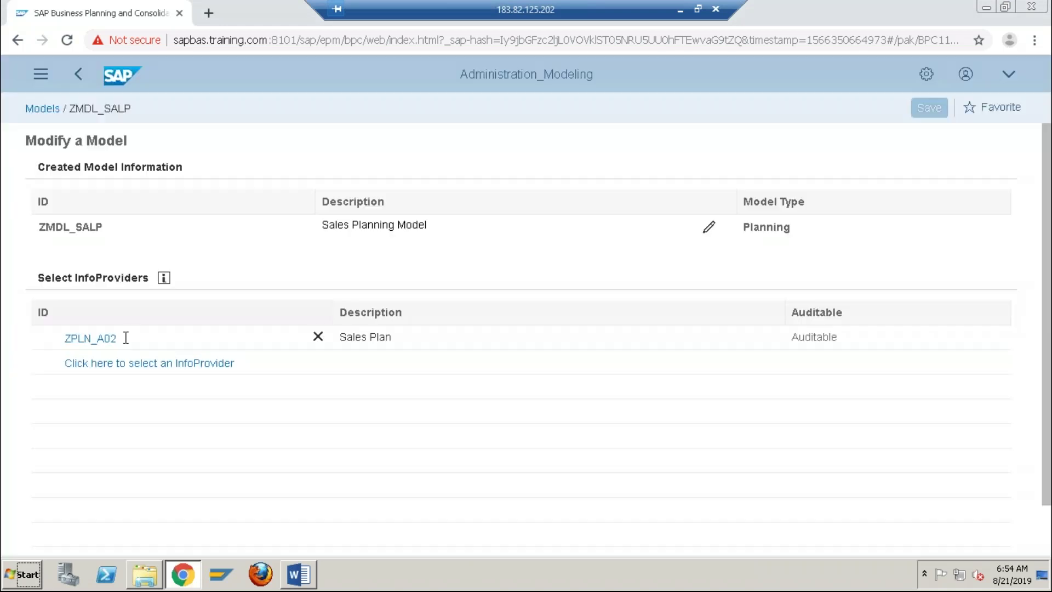
Remove the Sales Plan InfoProvider from model ZMDL_SALP, and leave the model without saving the change.
click(188, 371)
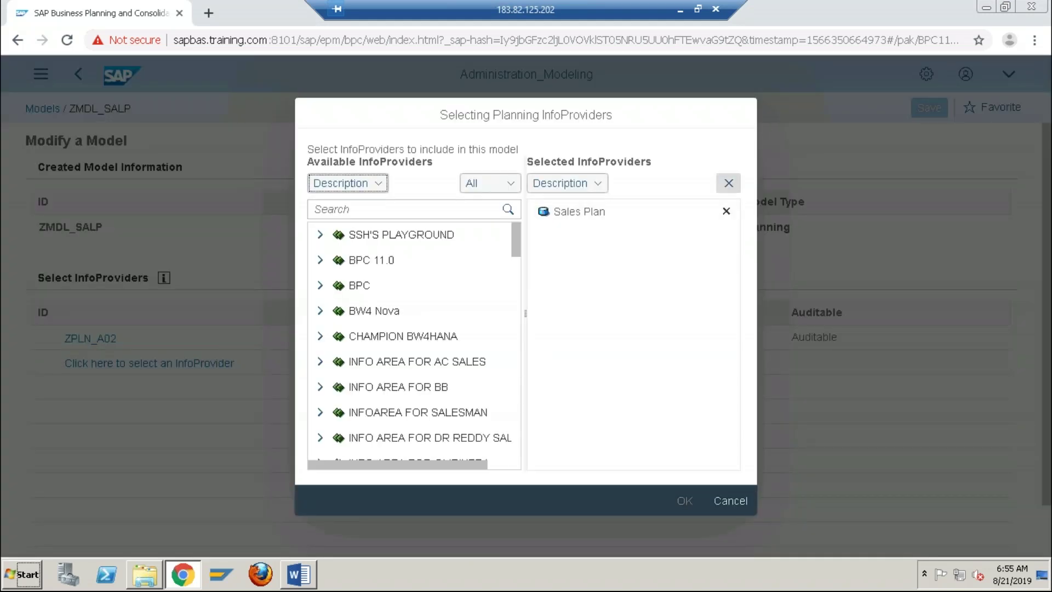
click(728, 183)
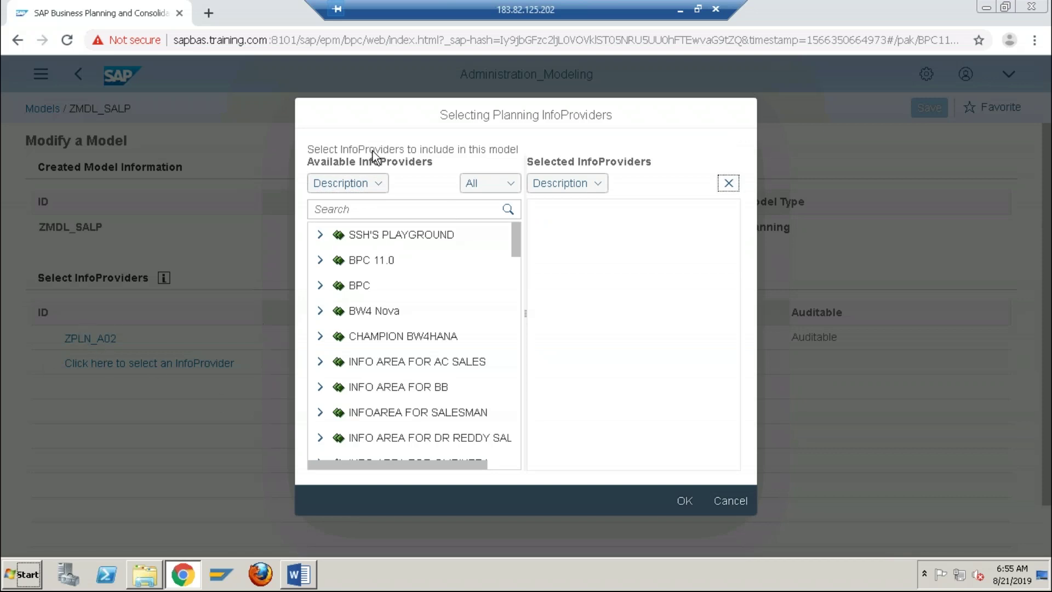
click(729, 184)
click(728, 186)
click(728, 185)
click(684, 500)
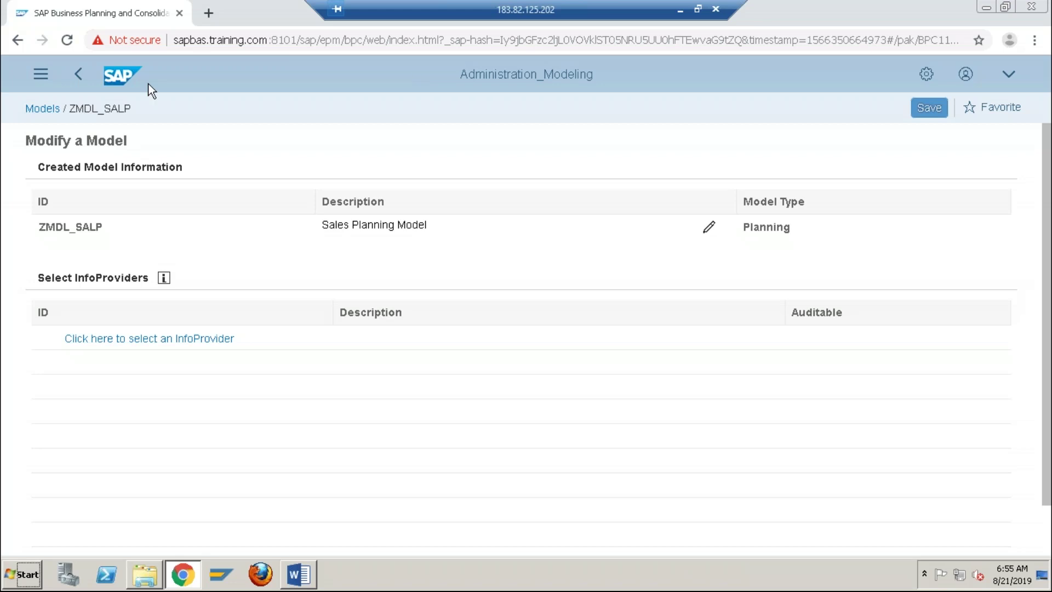
click(77, 74)
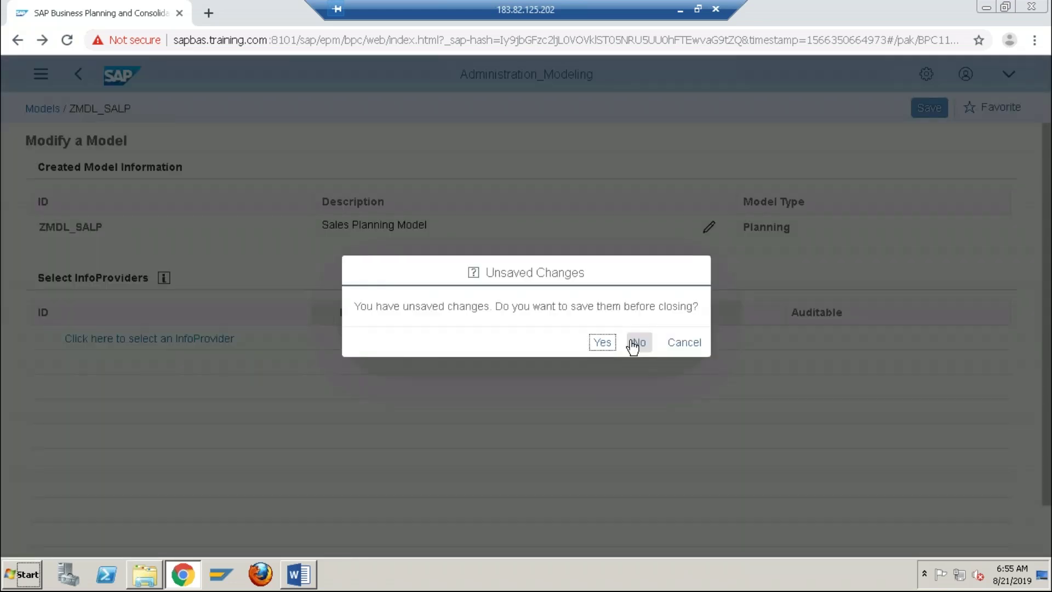
click(641, 345)
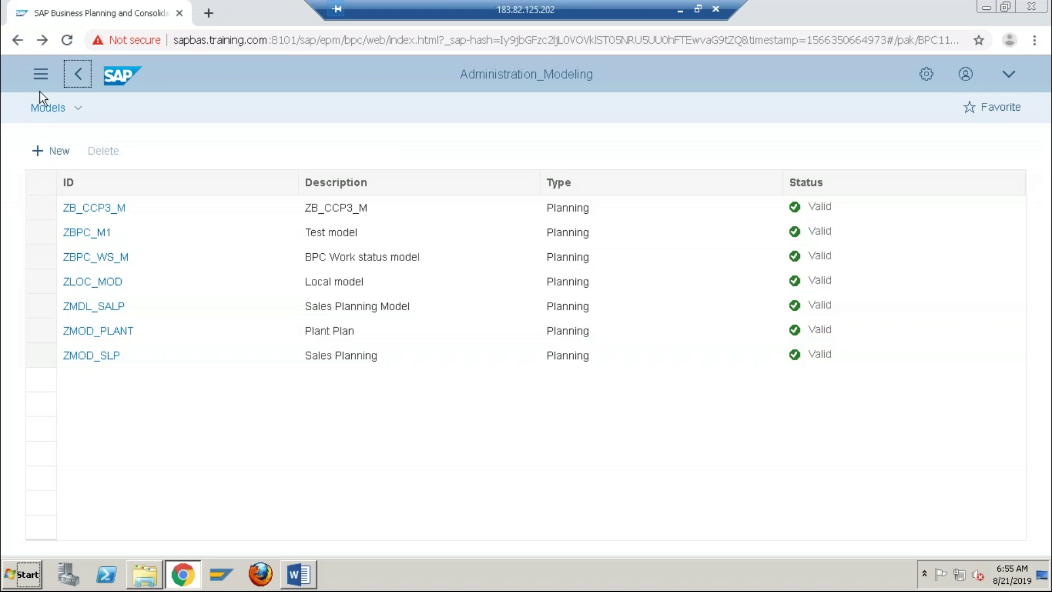
Look through the Administration functions, expanding Business Process Flows to see its Process Templates and Process Instances, and return to the models list.
click(41, 82)
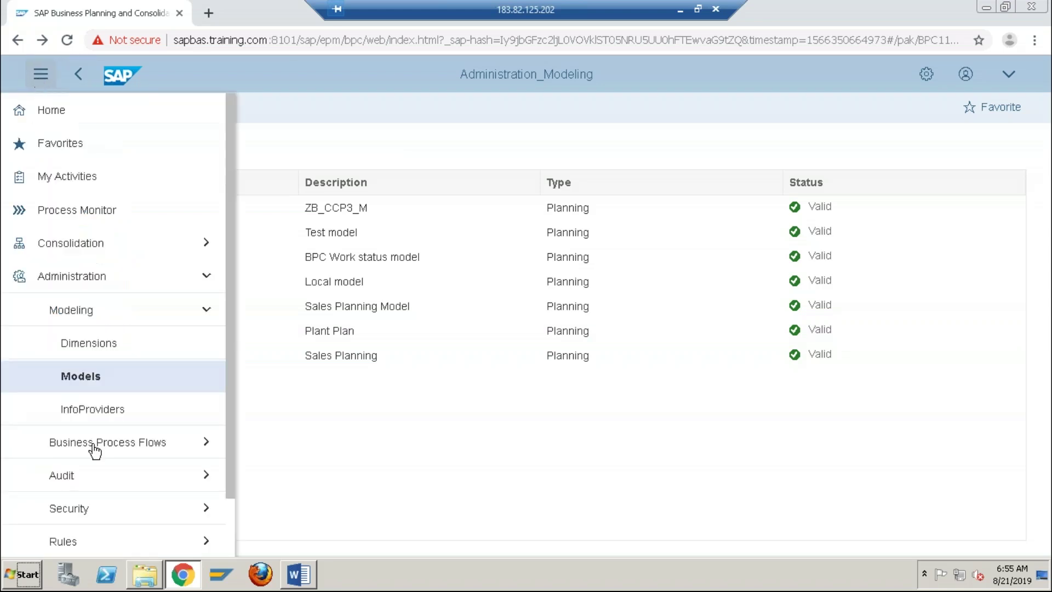
click(126, 451)
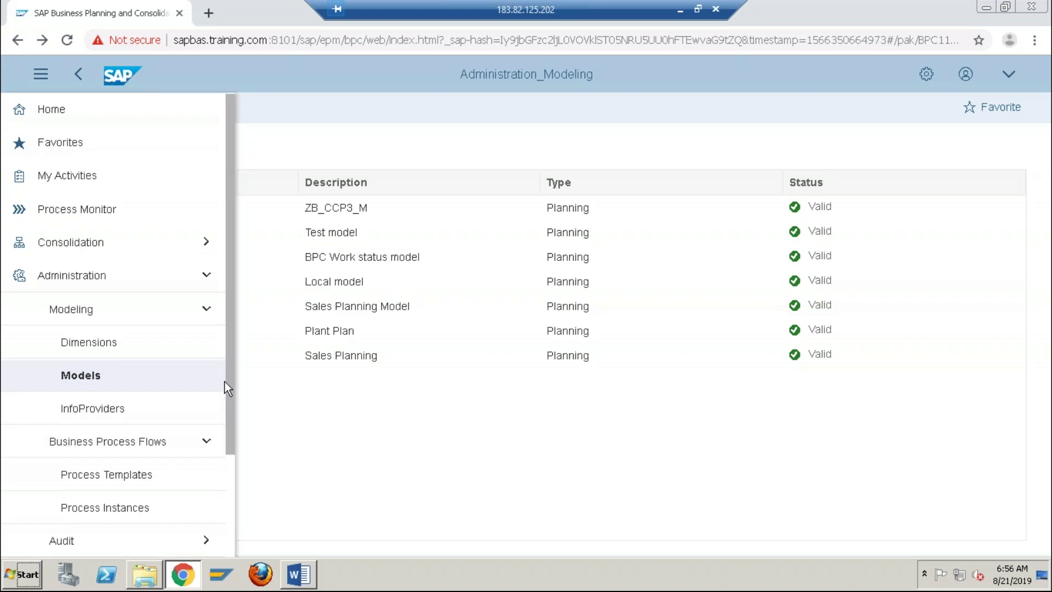
scroll(228, 410, down, 2)
scroll(228, 410, down, 3)
click(238, 449)
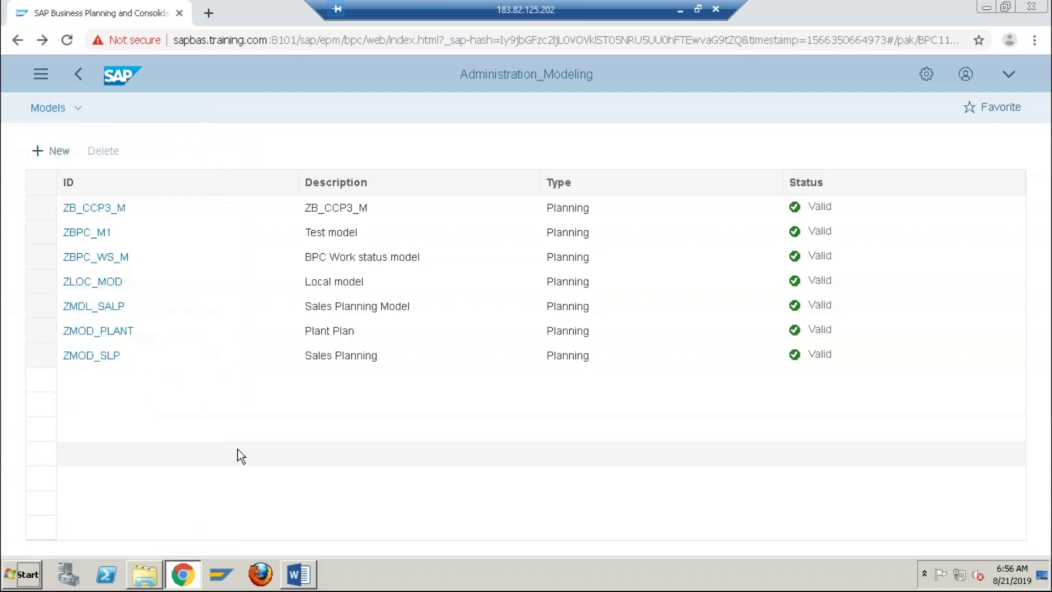
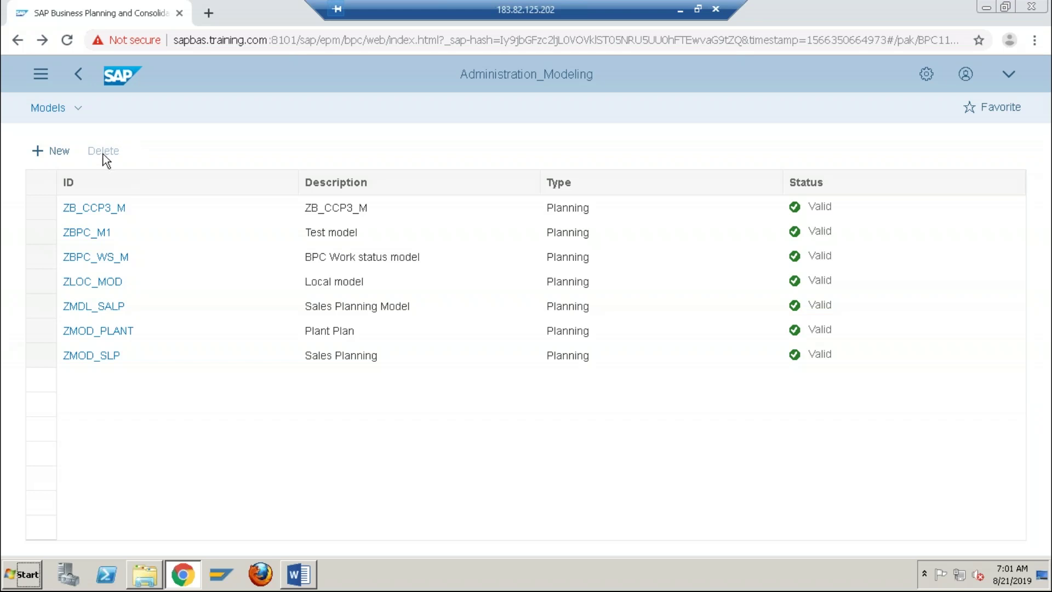
click(45, 160)
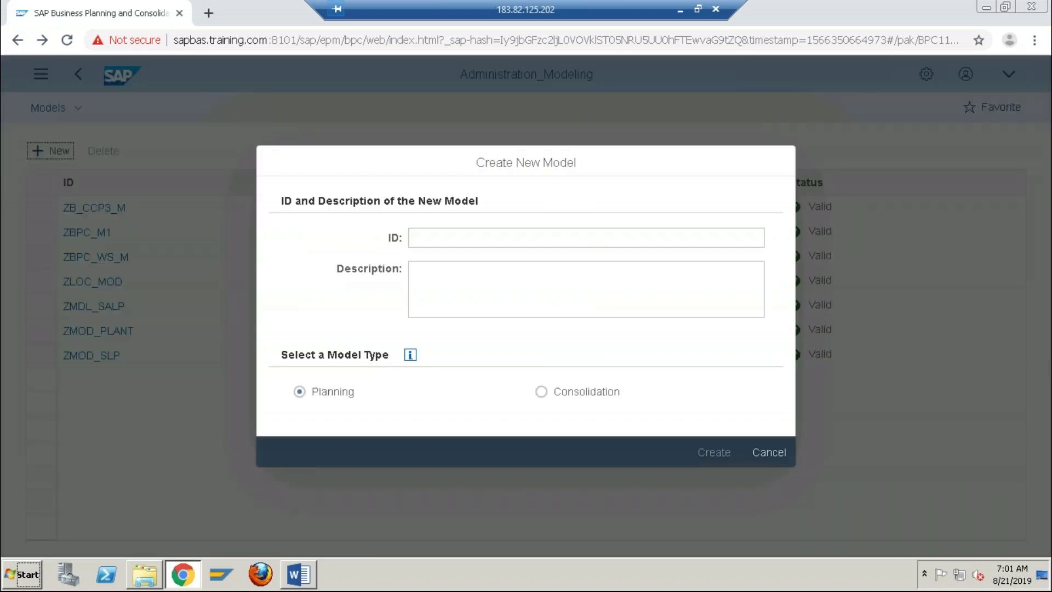
text(uf)
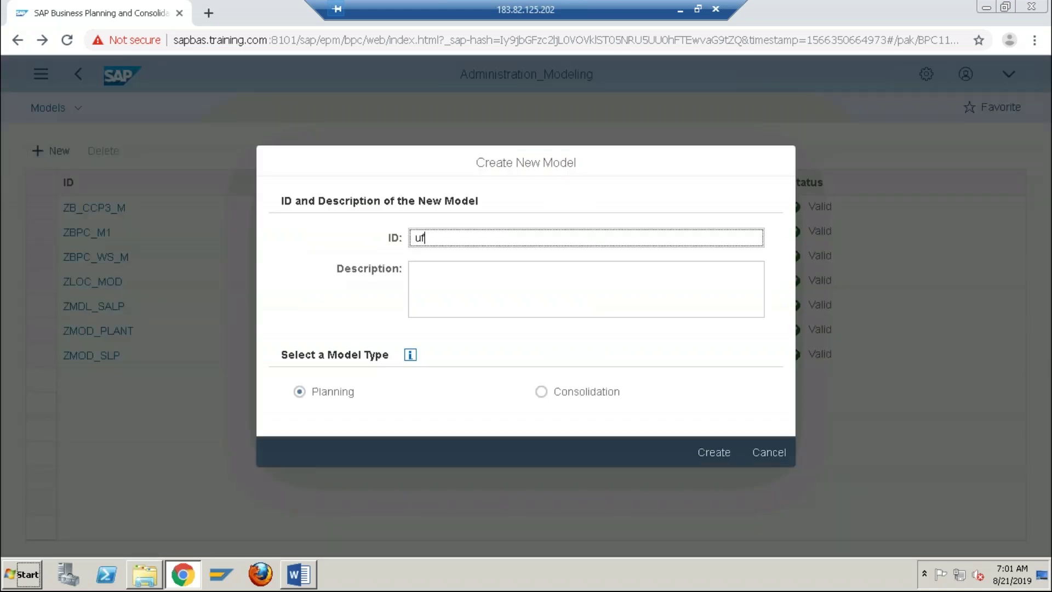
key(BackSpace)
key(BackSpace)
text(Z)
click(769, 453)
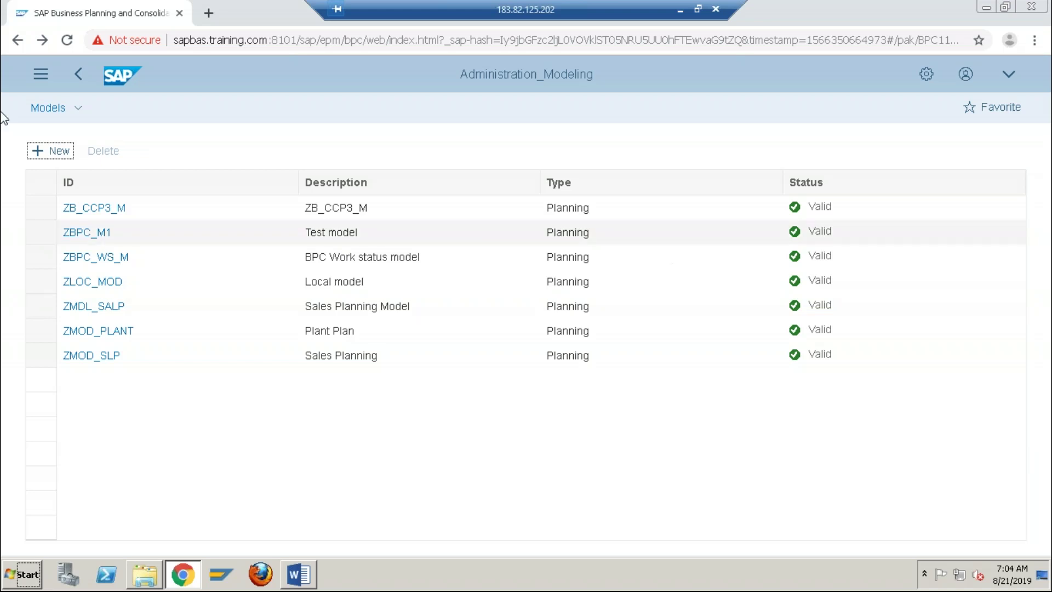
click(40, 76)
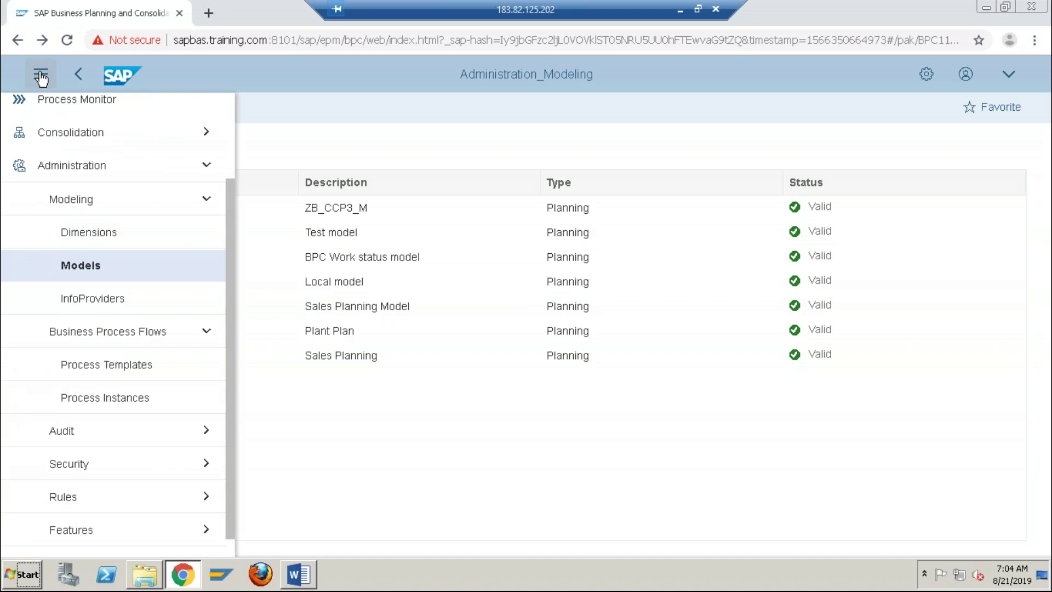
click(40, 76)
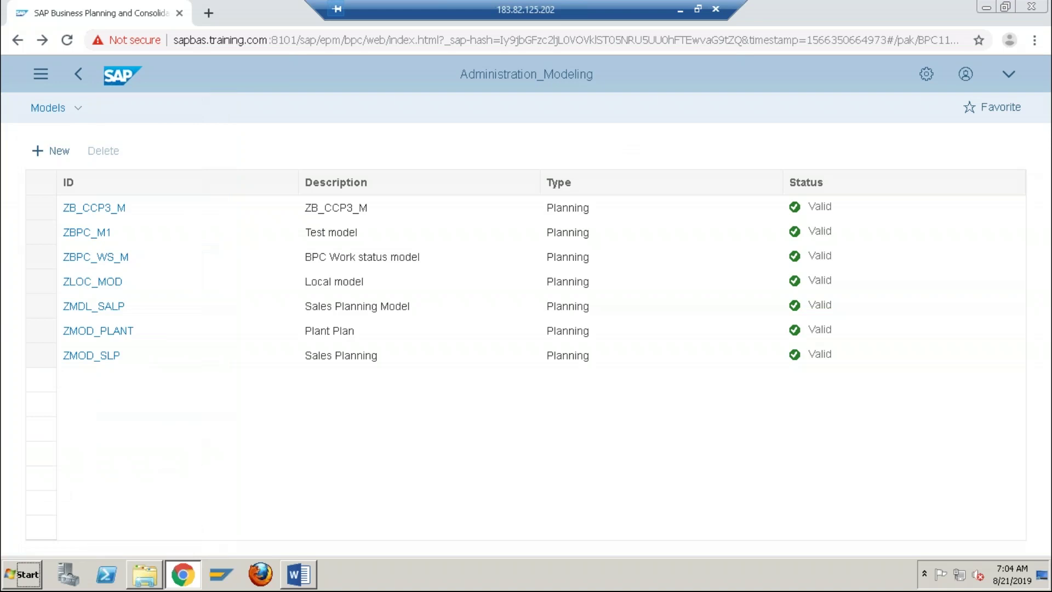
Switch to the course content document in Word and review the topics down to Configuring Integrated Local Providers.
click(679, 10)
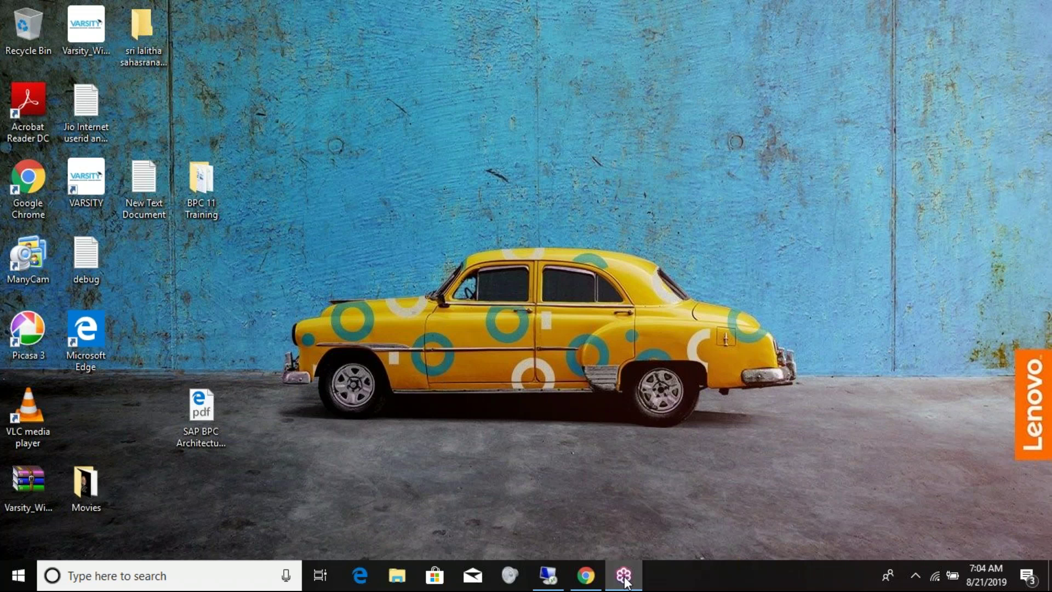
key(alt+Tab)
key(alt+Tab)
key(alt+Tab)
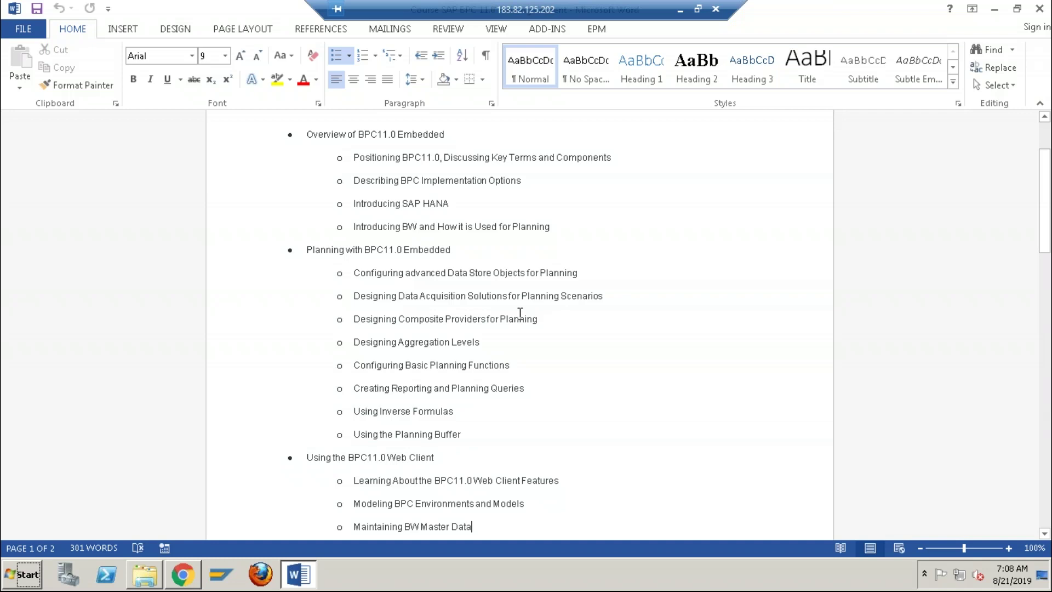
key(Up)
key(Up)
key(Up)
key(Up)
key(Up)
key(Up)
key(Up)
key(Down)
key(Down)
key(Down)
key(Down)
key(Down)
key(Down)
key(Down)
key(Down)
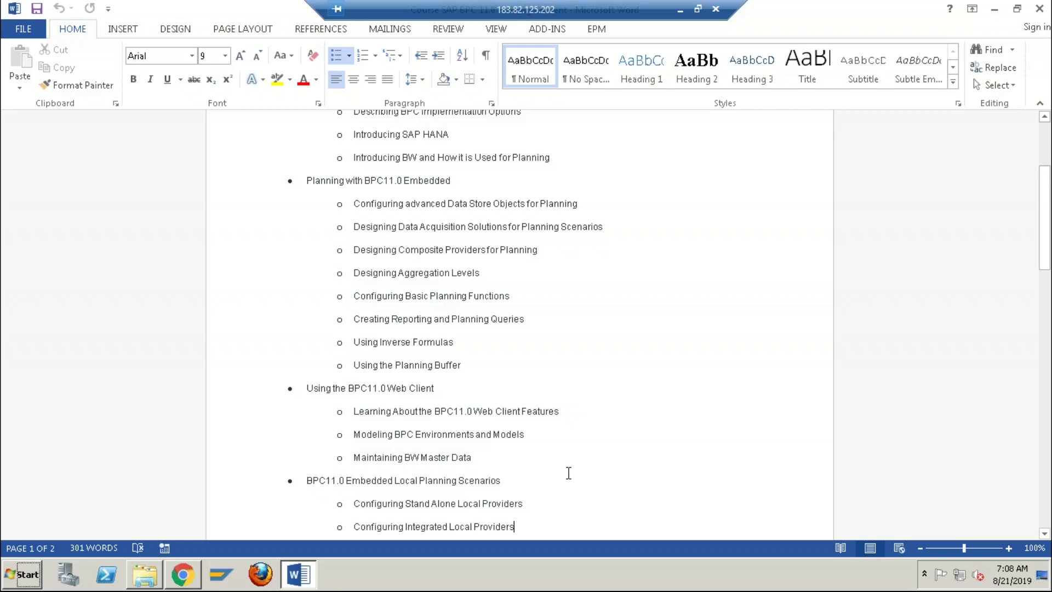
Return to the BPC web client, look through the embedded environment's Dimensions list, and open the InfoProviders under Modeling.
click(196, 582)
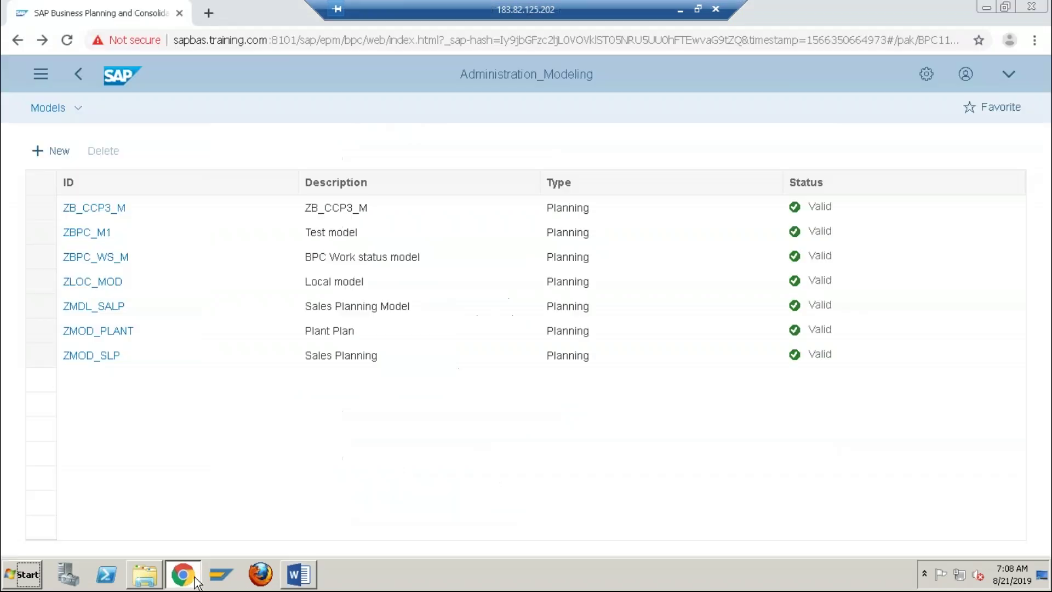
click(41, 81)
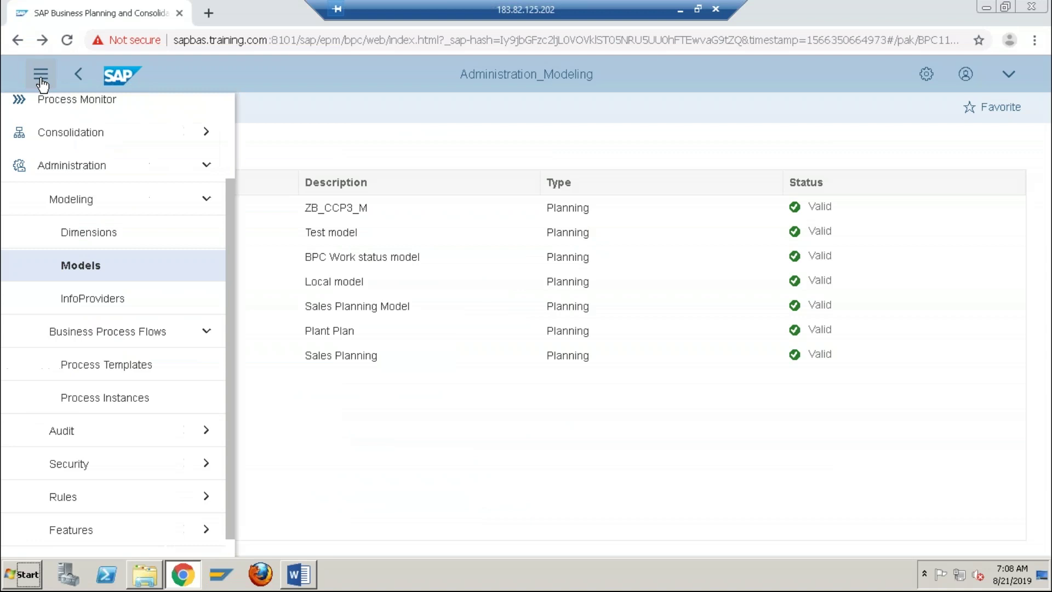
click(96, 243)
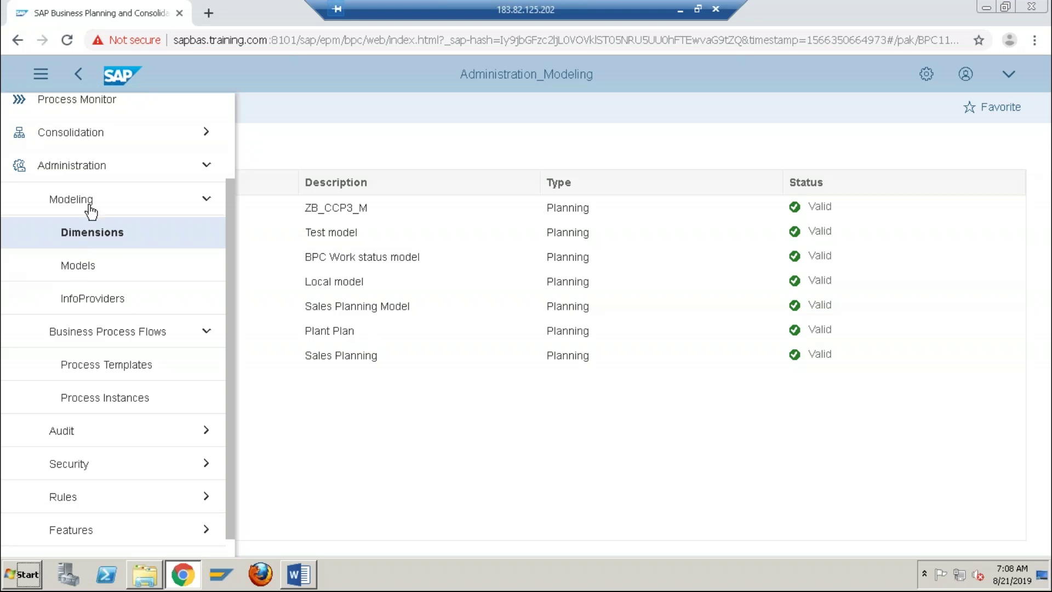
click(74, 235)
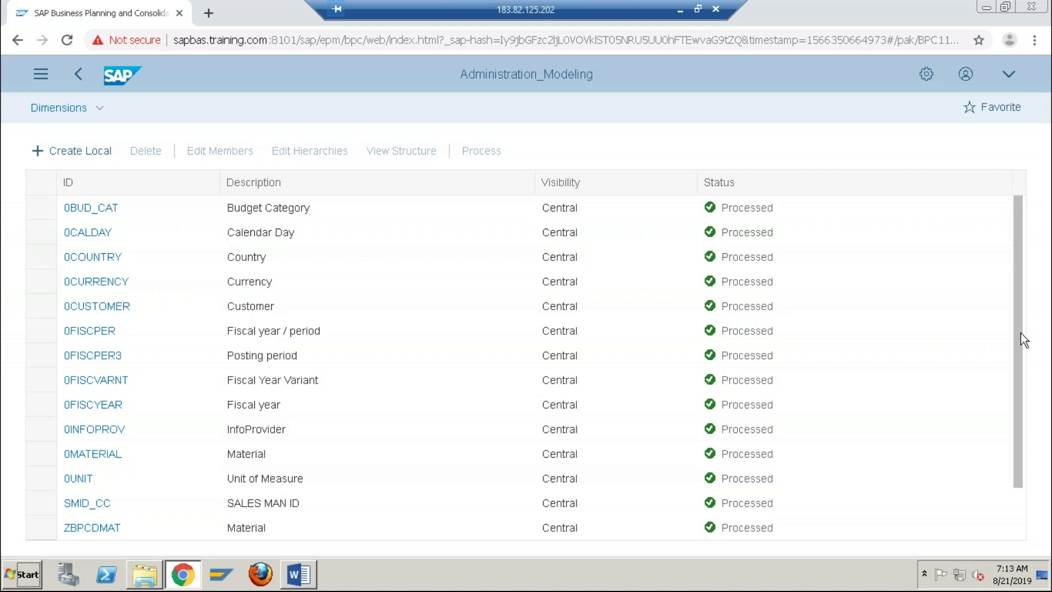
drag(1023, 340, 1047, 468)
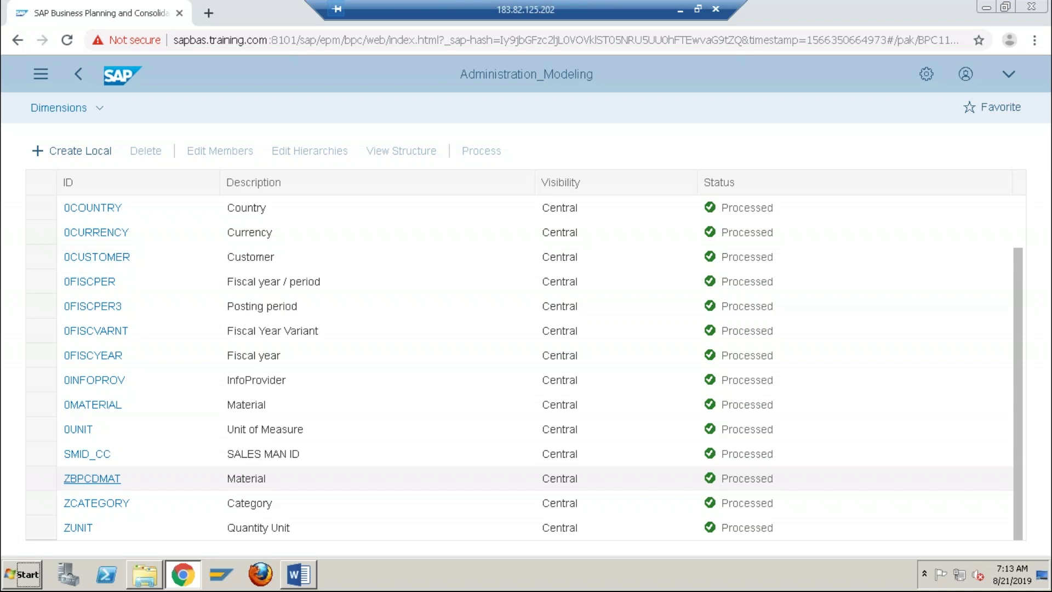
click(80, 80)
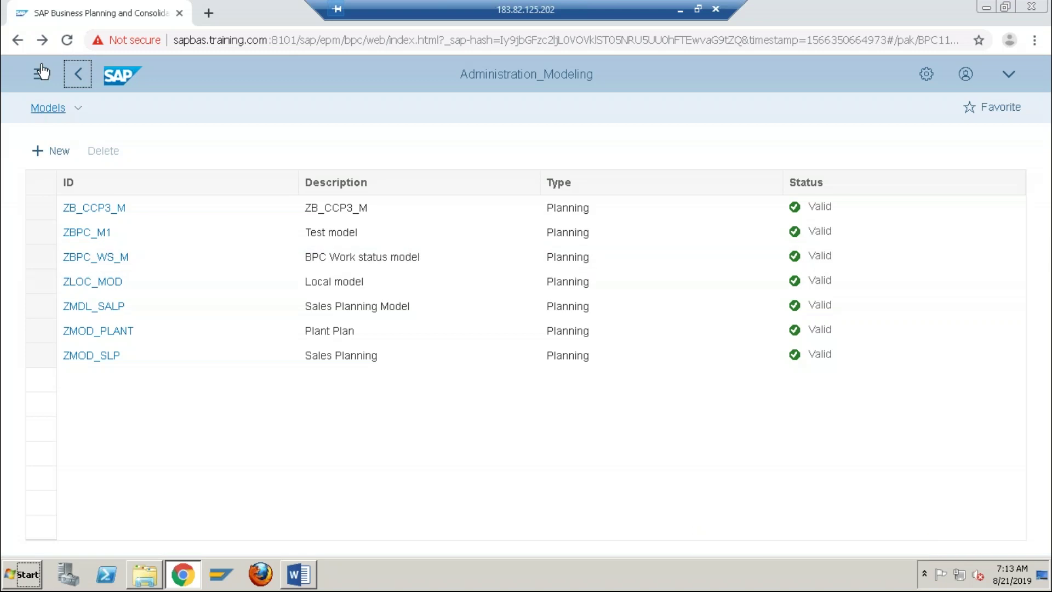
click(43, 82)
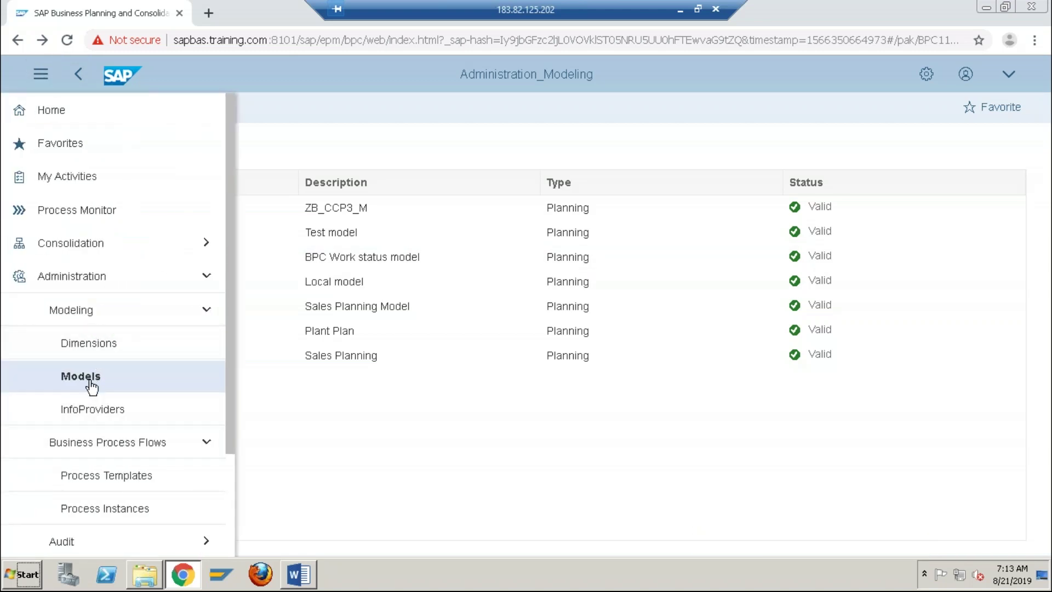
click(97, 420)
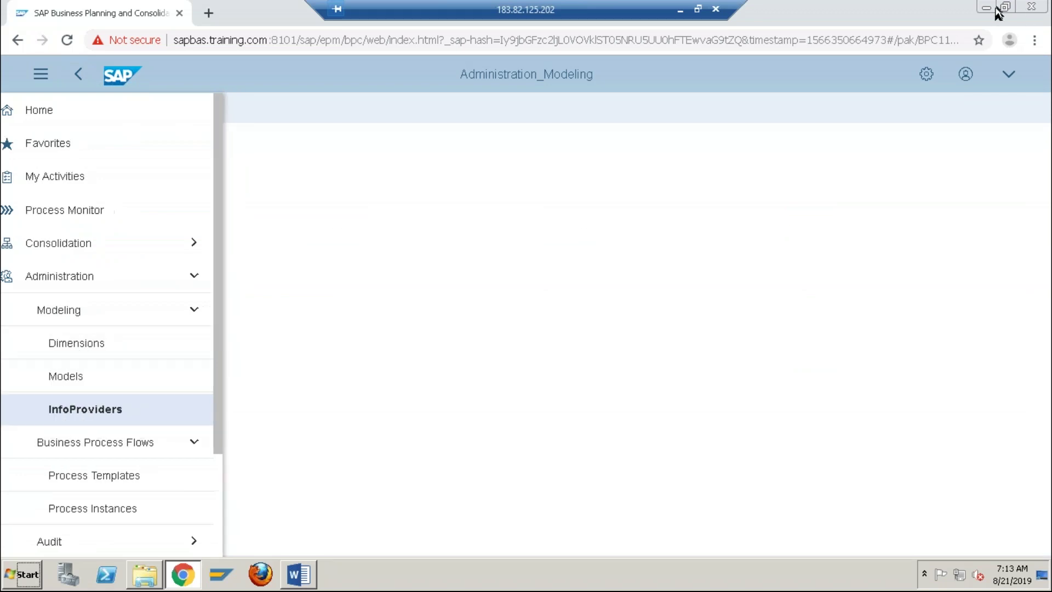
Minimize the open windows on the remote desktop and launch SAP HANA Studio.
click(987, 8)
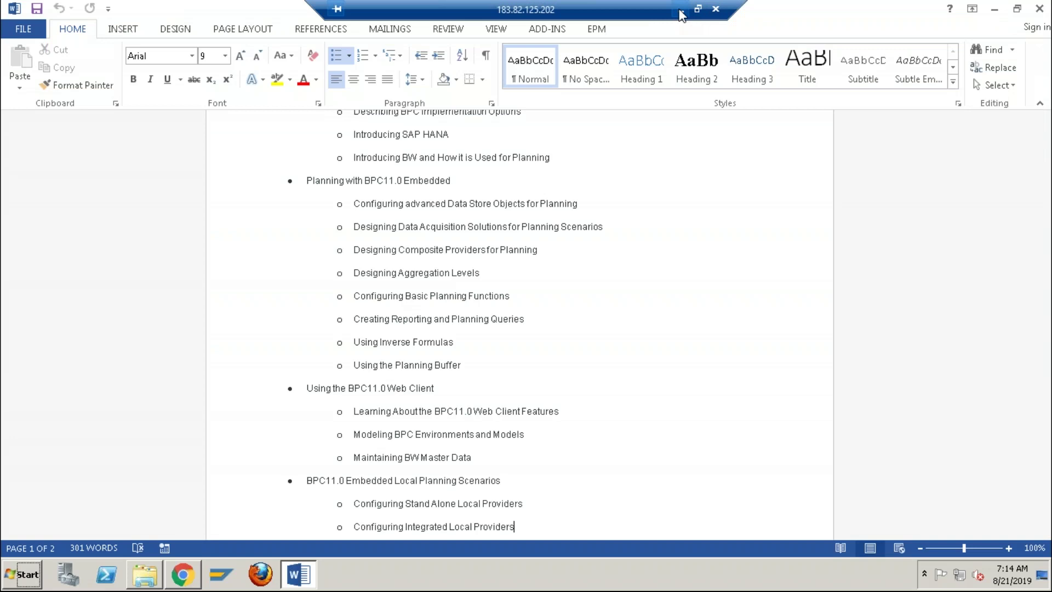
click(681, 9)
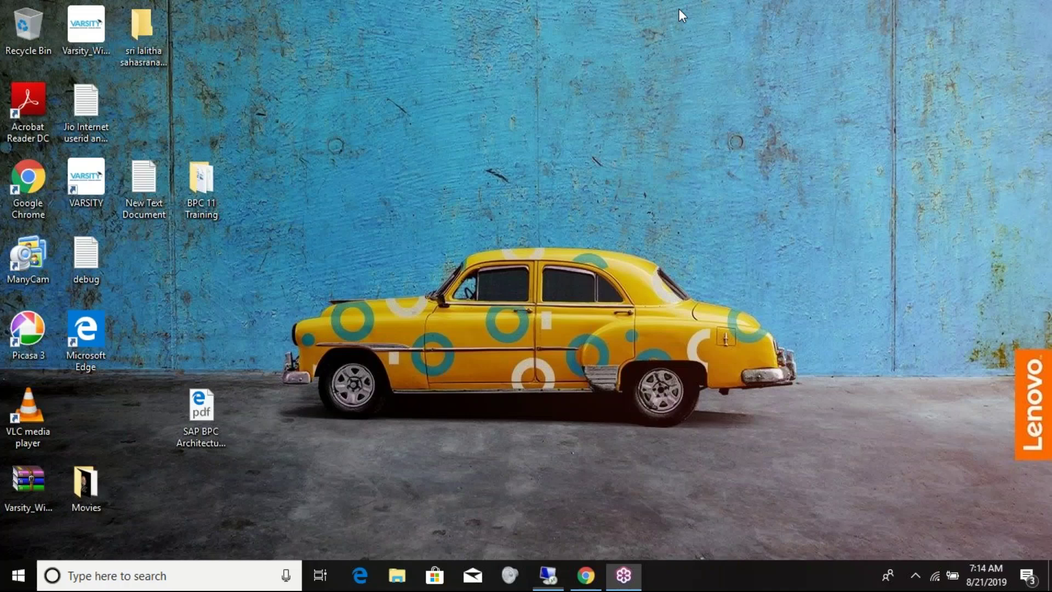
click(548, 578)
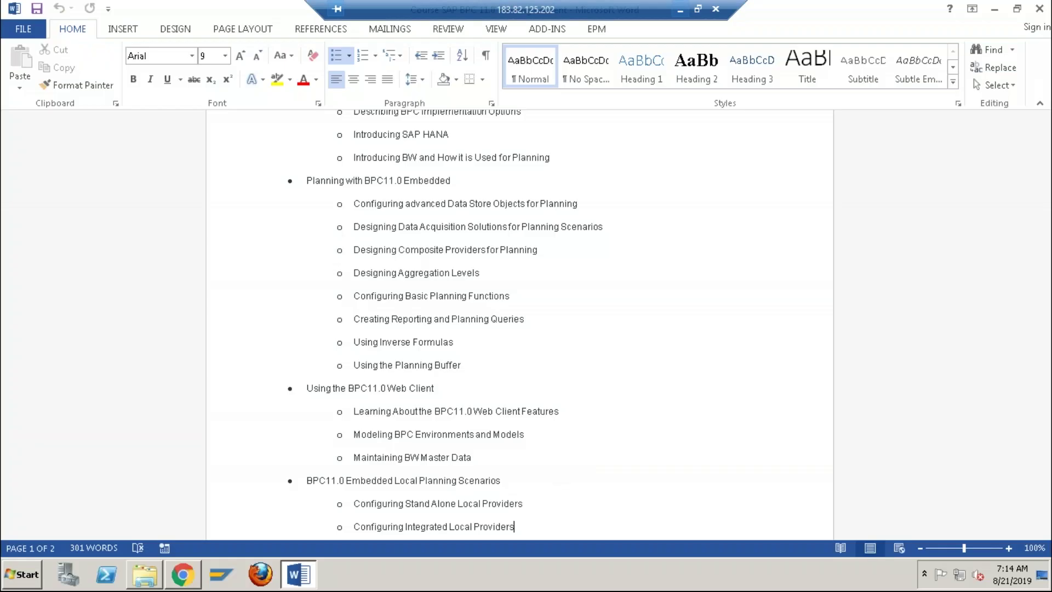
click(997, 9)
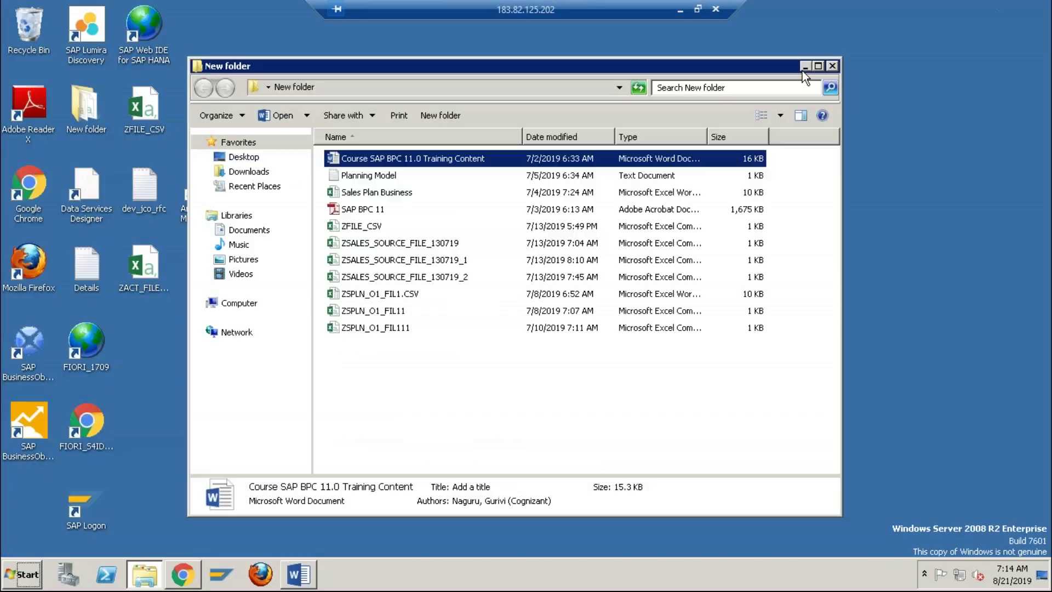
click(804, 68)
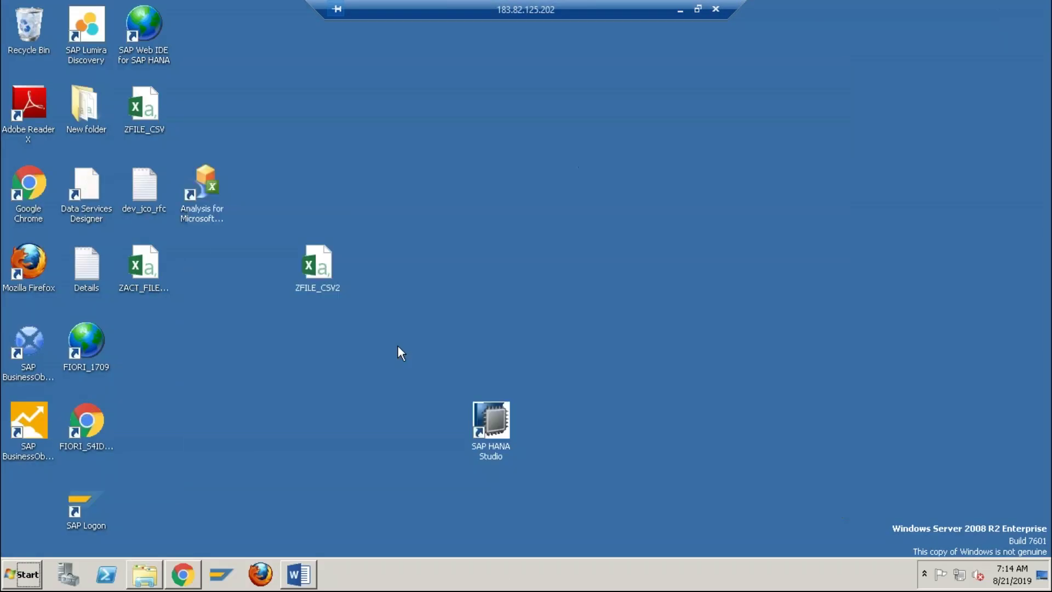
click(499, 419)
double_click(499, 419)
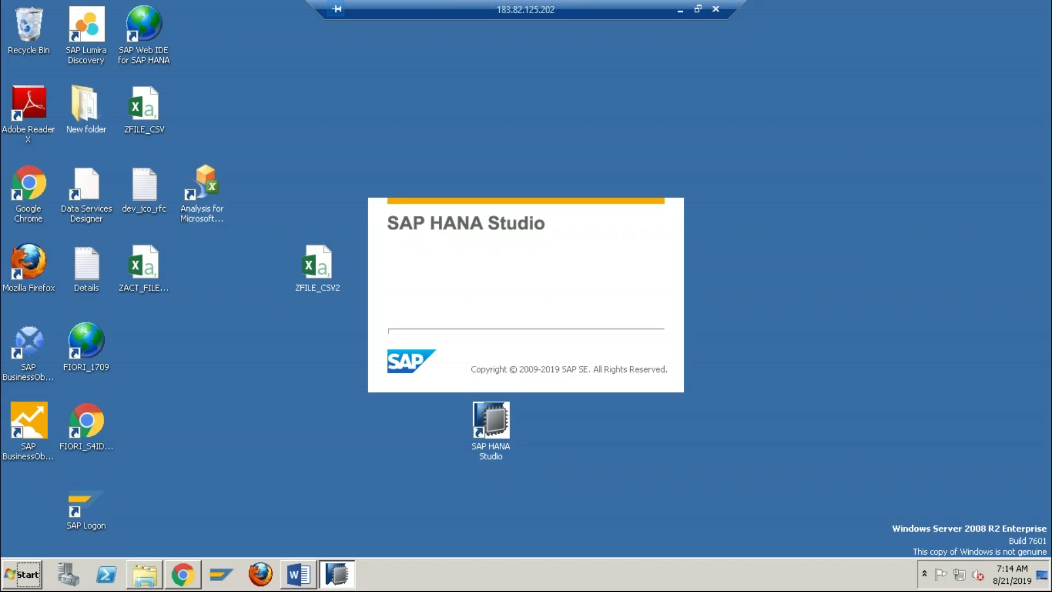
Launch SAP Logon and log on to system B4H, client 100, with the remembered user name and the account password.
double_click(80, 498)
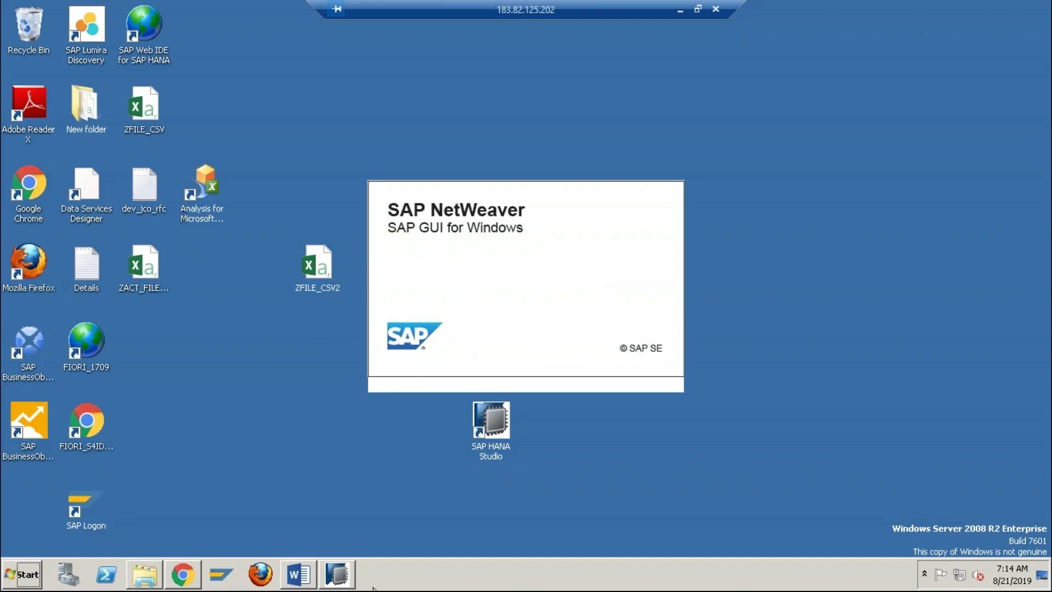
mouse_move(344, 584)
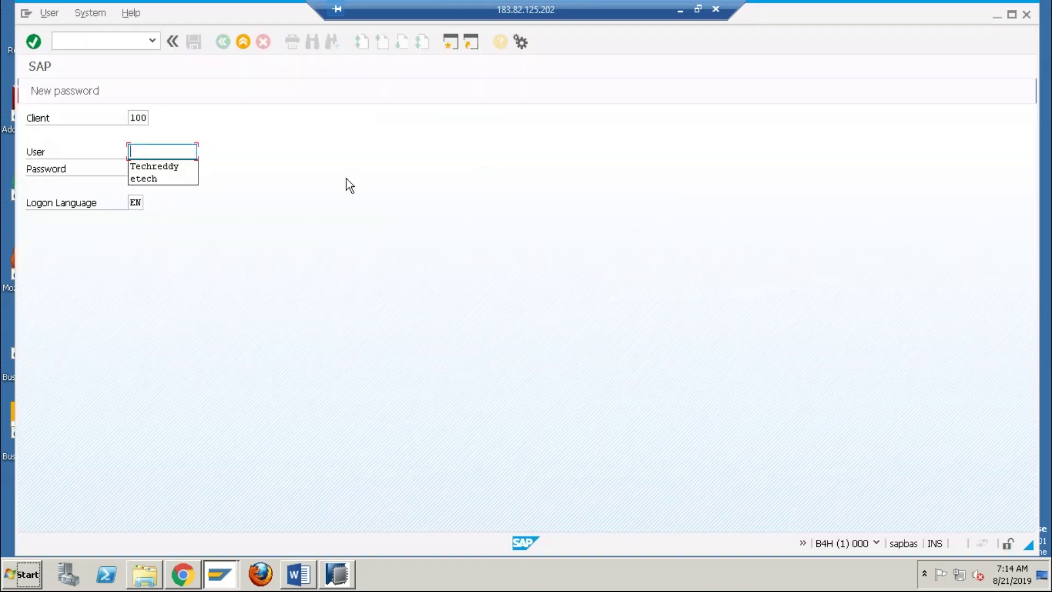
key(Down)
key(Return)
key(ctrl+v)
key(Right)
key(Right)
key(Right)
key(Right)
key(Right)
key(Right)
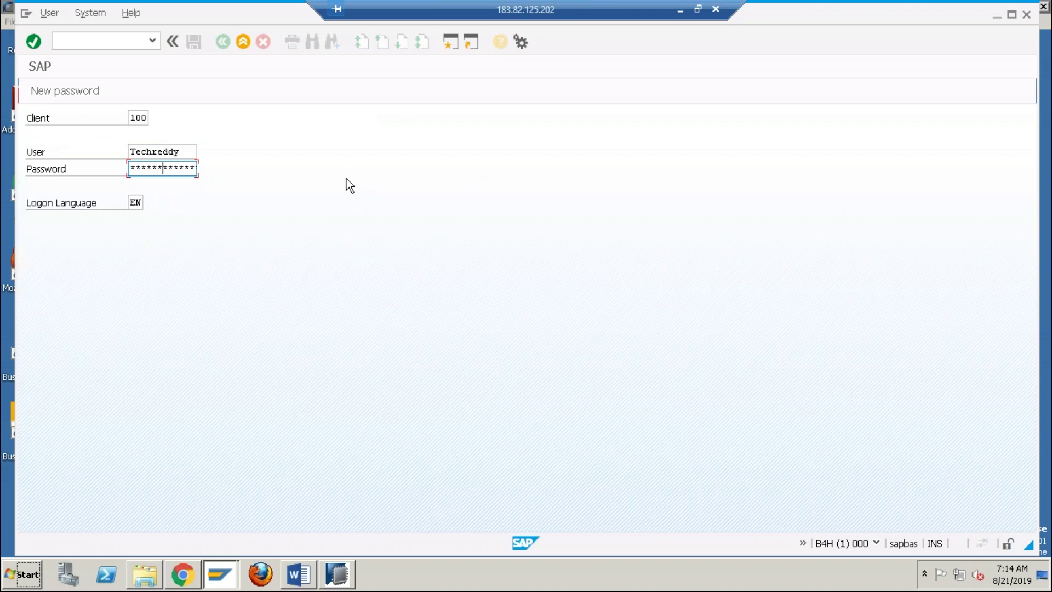
key(Return)
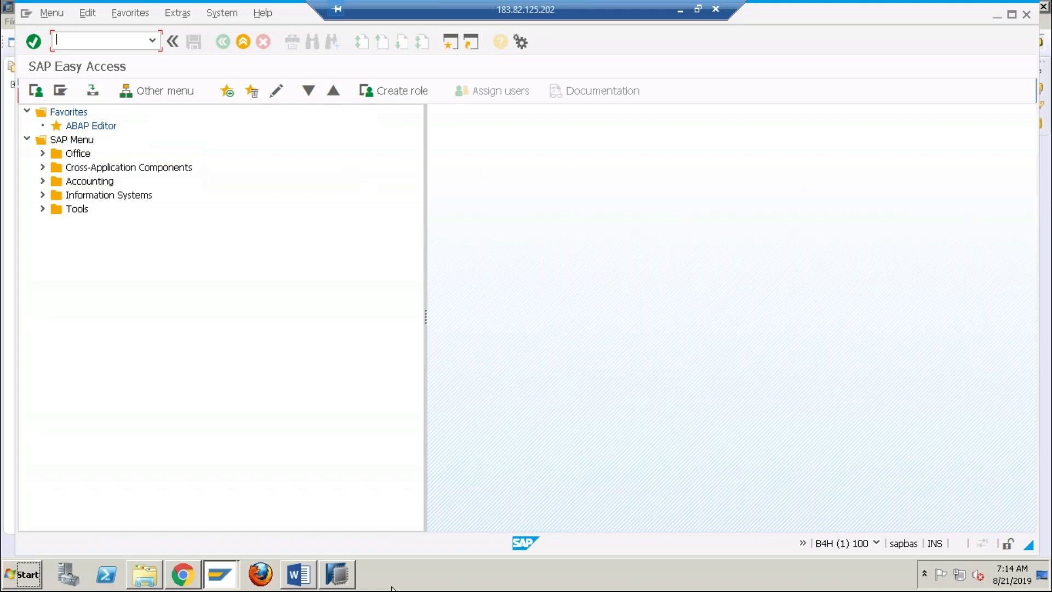
Switch to SAP HANA Studio and try to log on to the B4H project by entering the account password.
click(337, 574)
text(••••••••••)
key(Return)
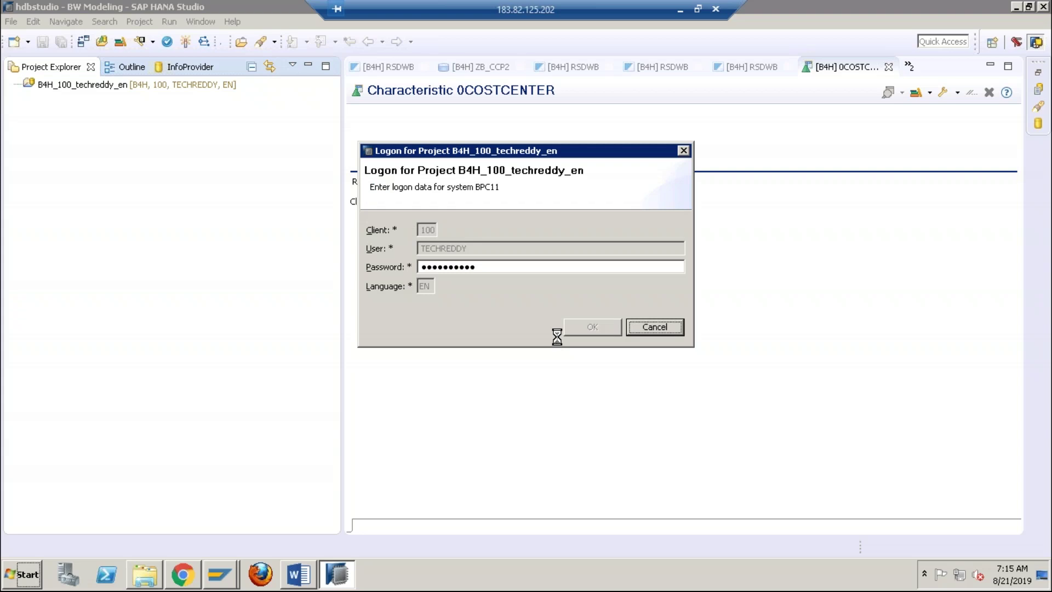
Return to SAP Easy Access and open the planning modeler with transaction /nrsplan.
click(229, 574)
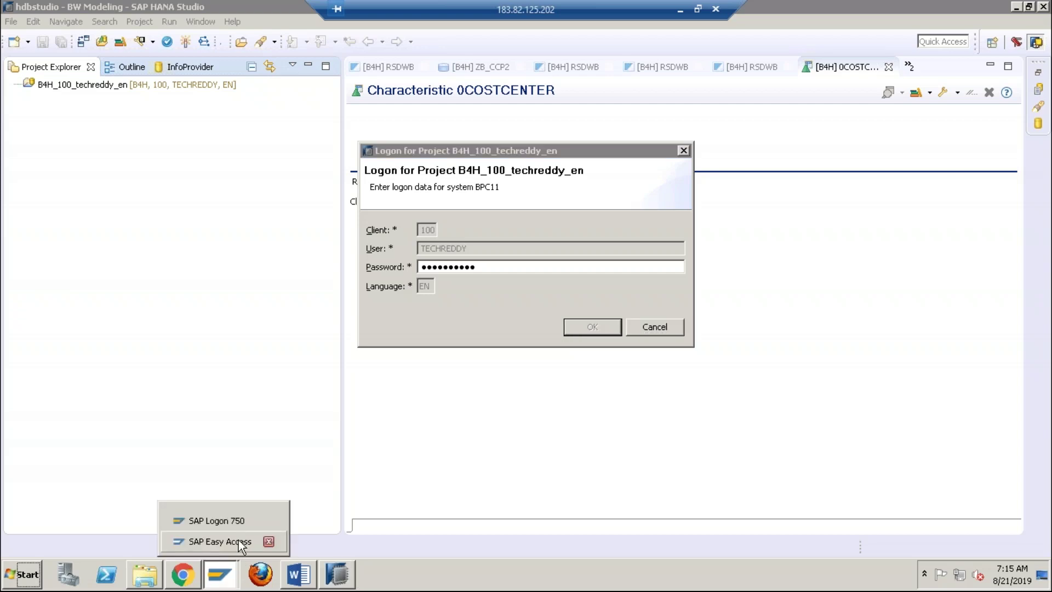
click(239, 540)
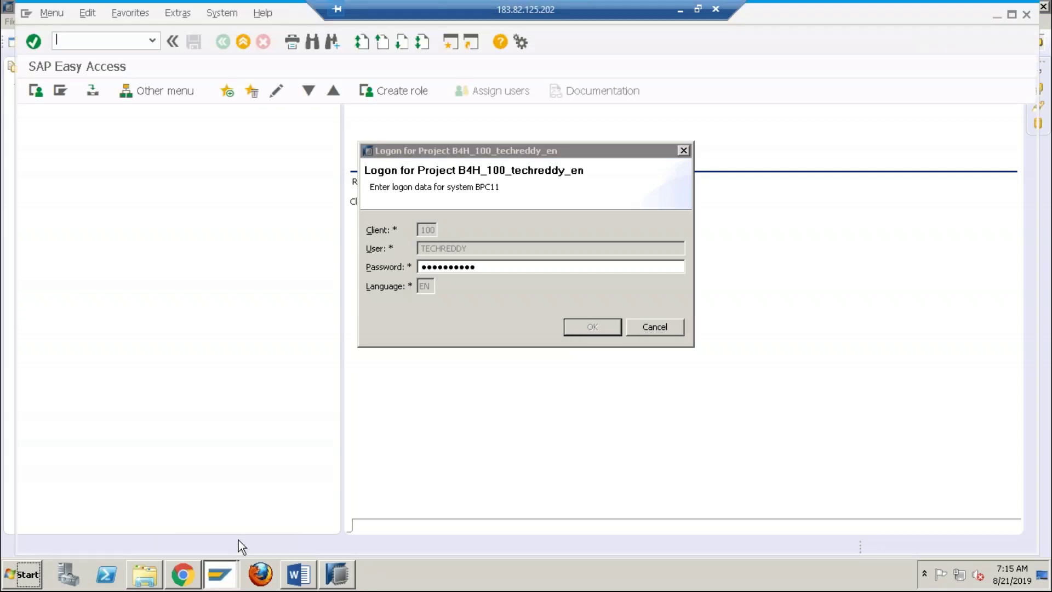
text(/nrsplan)
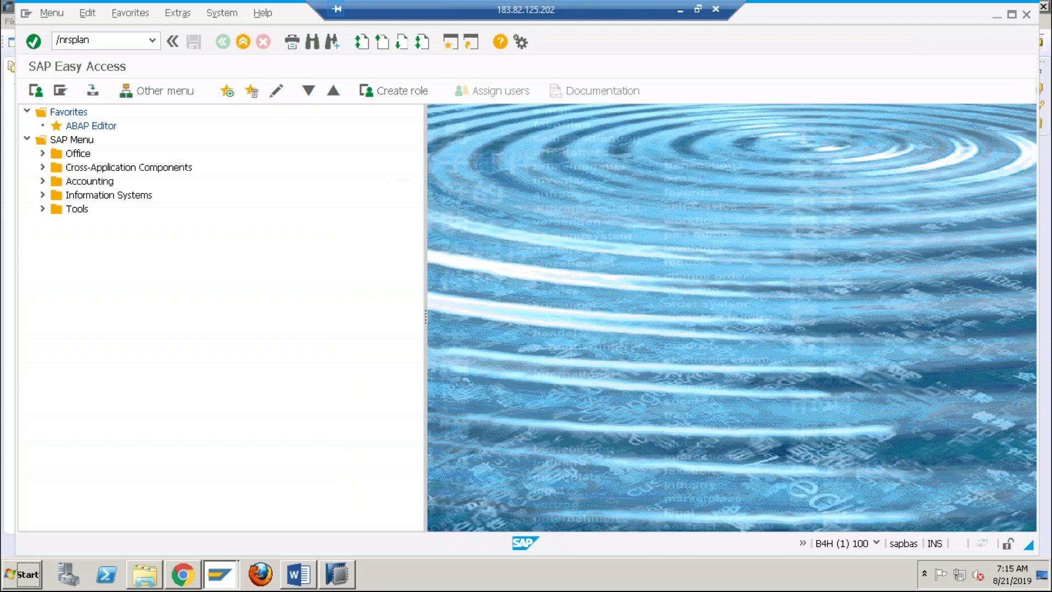
key(Return)
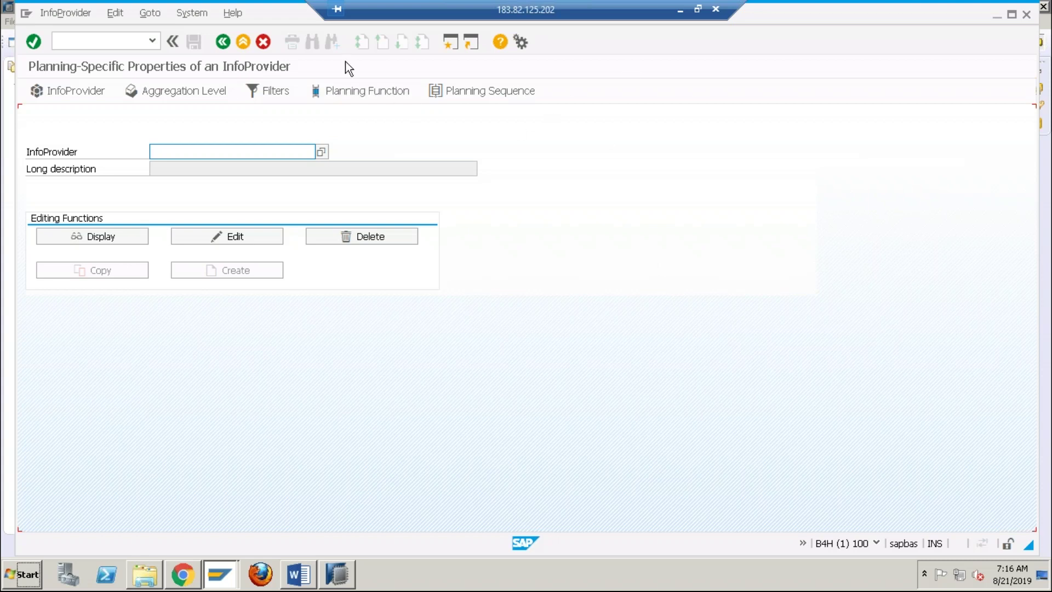
Retry the project logon in SAP HANA Studio with the password already entered, and return to SAP GUI.
key(alt+Tab)
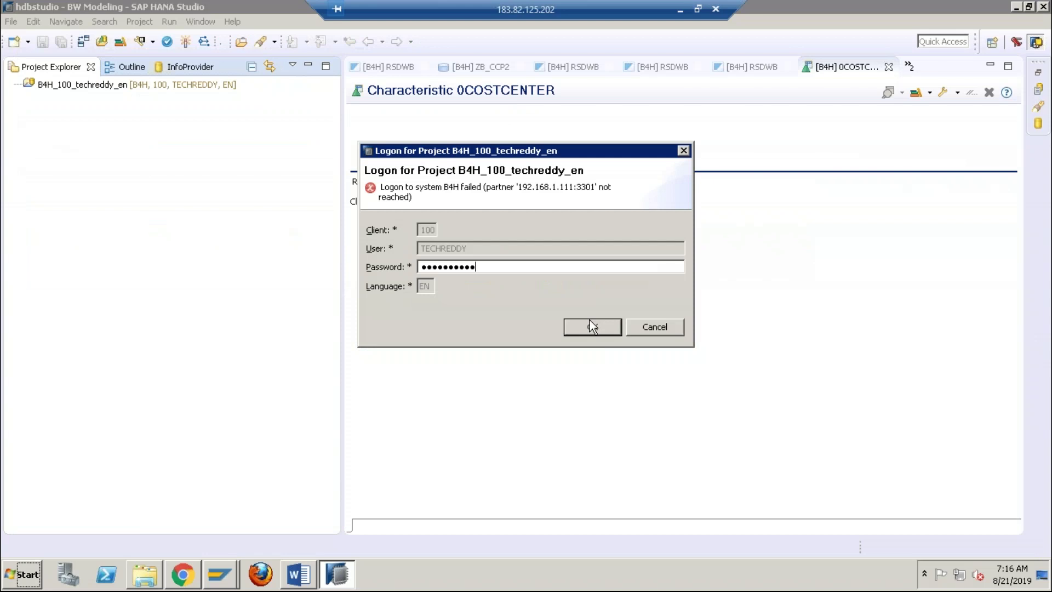
click(590, 325)
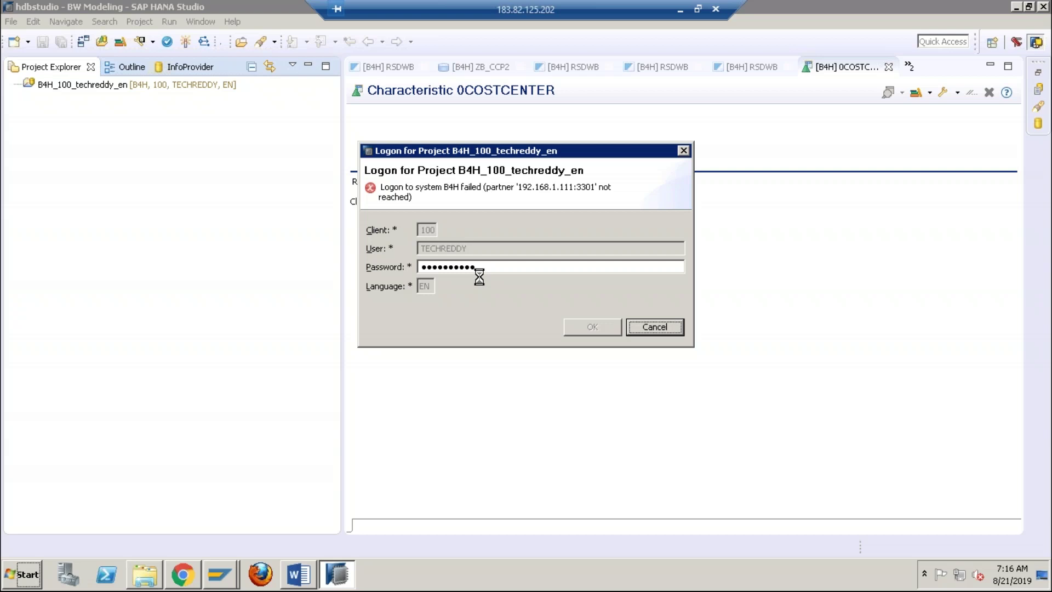
key(alt+Tab)
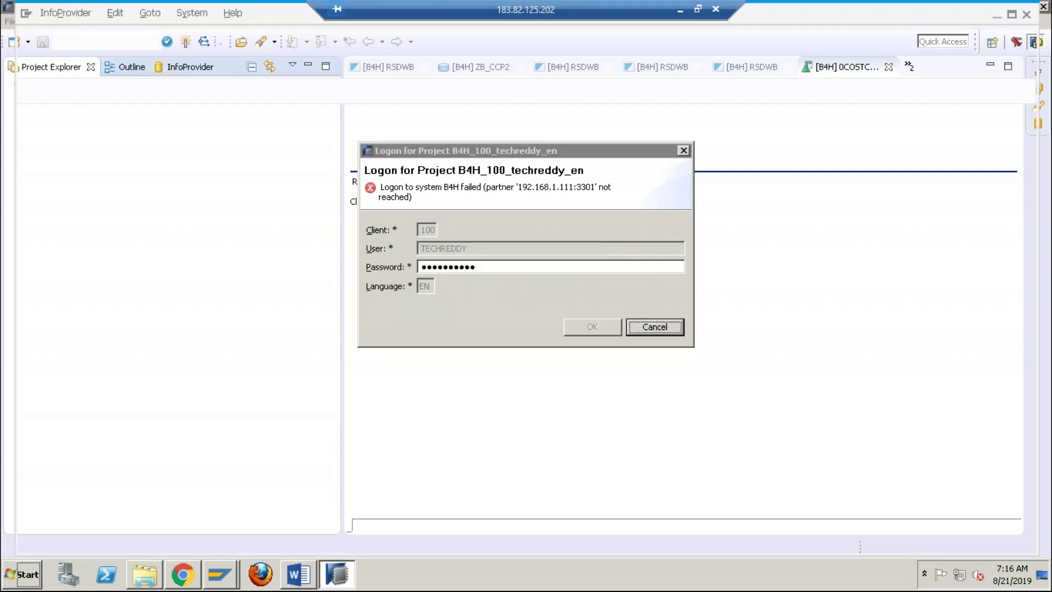
key(alt+Tab)
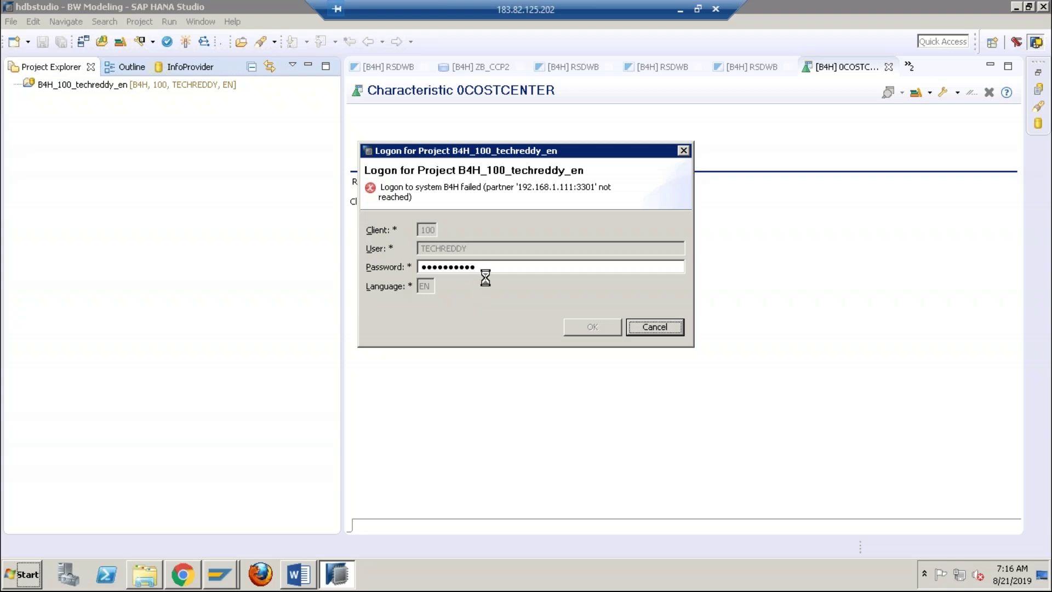
key(alt+Tab)
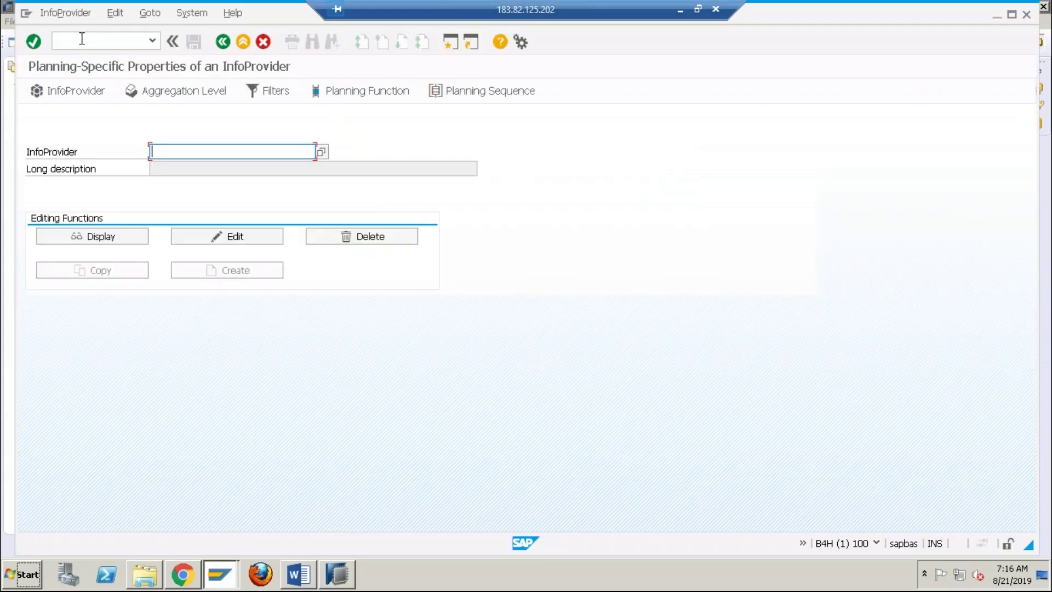
Open the aggregation levels in the planning modeler and display zcc_al02.
click(82, 38)
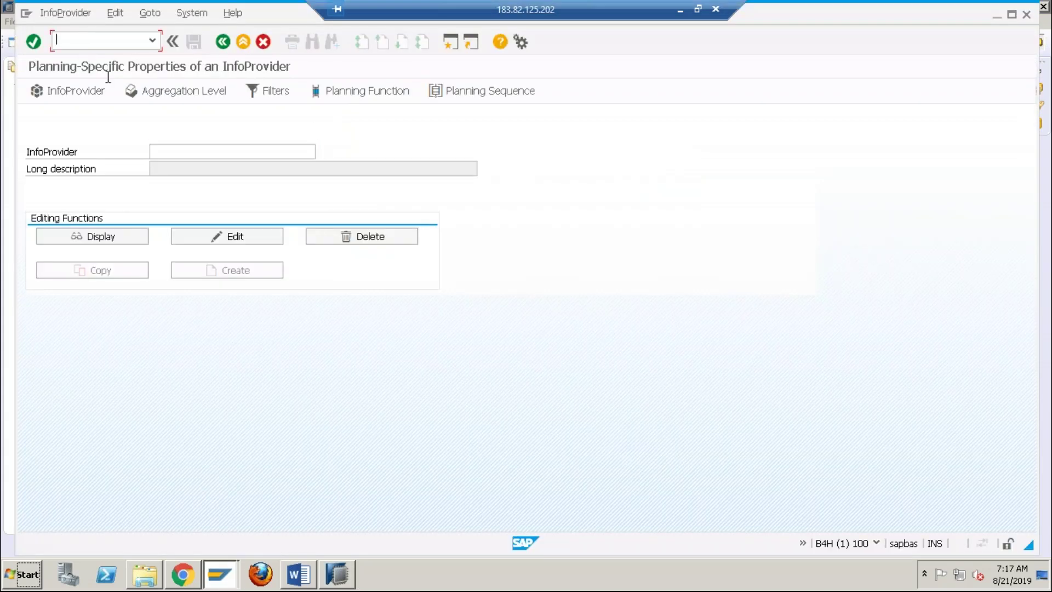
click(149, 97)
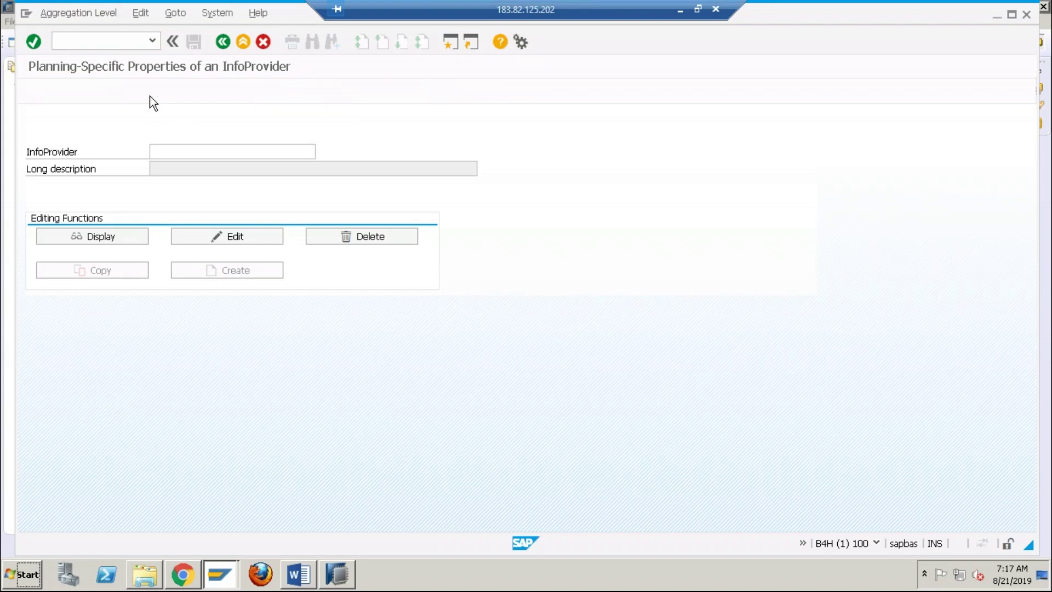
key(BackSpace)
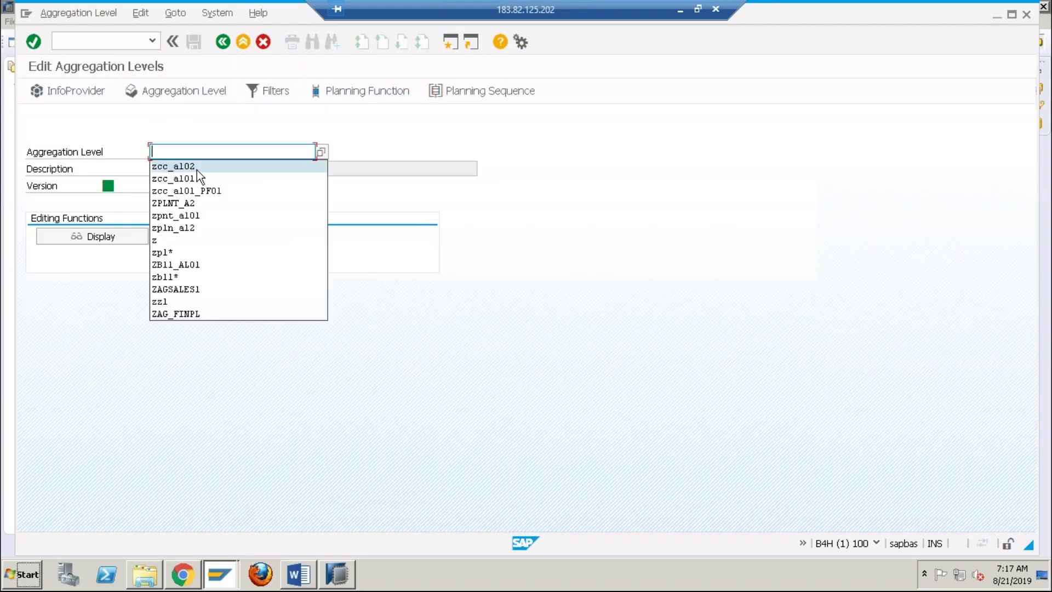
click(197, 169)
click(81, 240)
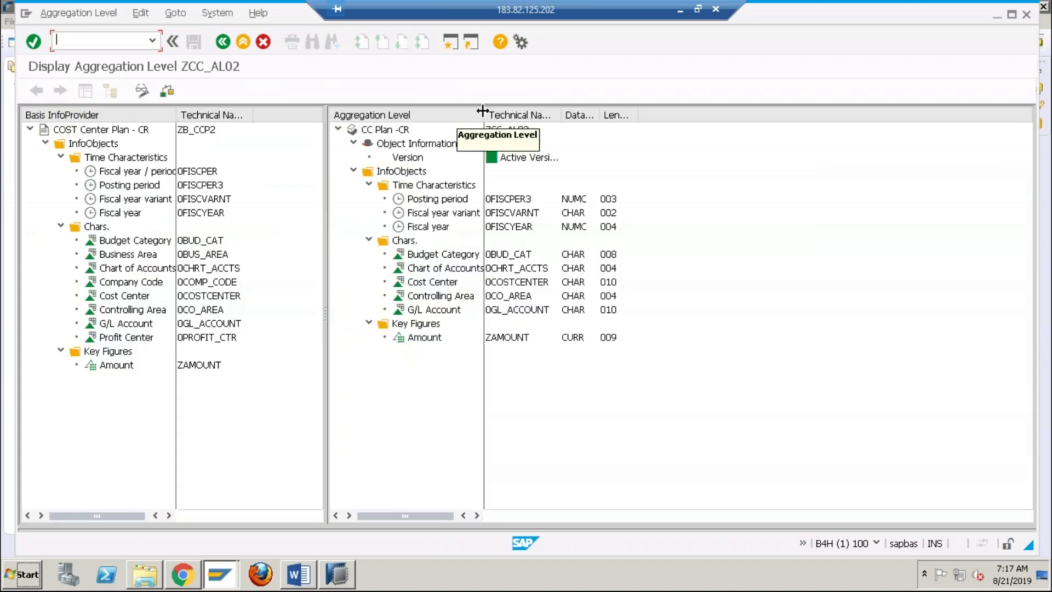
Widen the Aggregation Level column and examine the G/L Account, Cost Center and Amount InfoObjects of the aggregation level.
drag(482, 112, 554, 112)
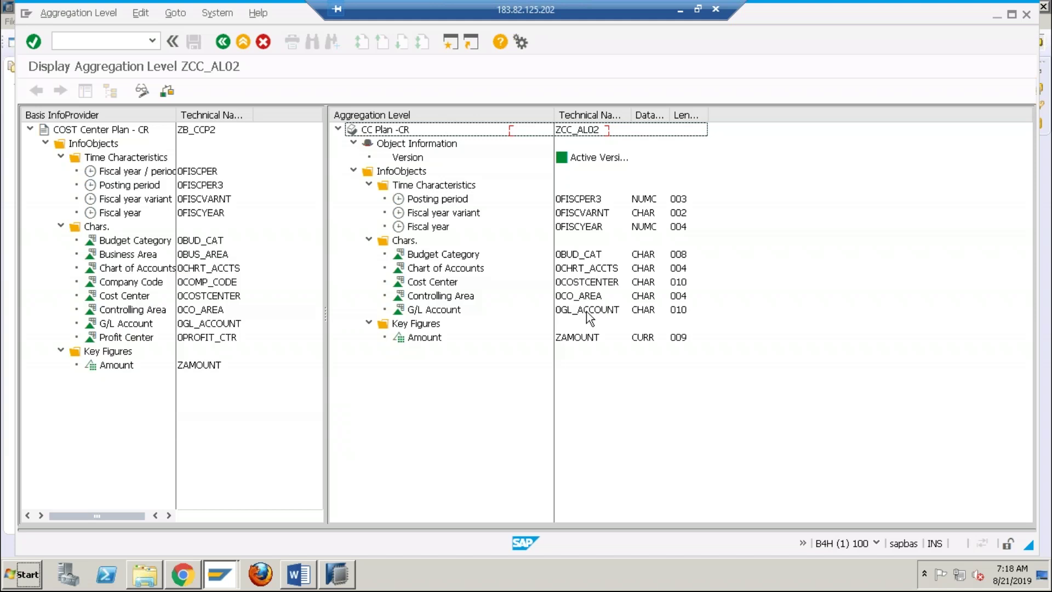
click(416, 310)
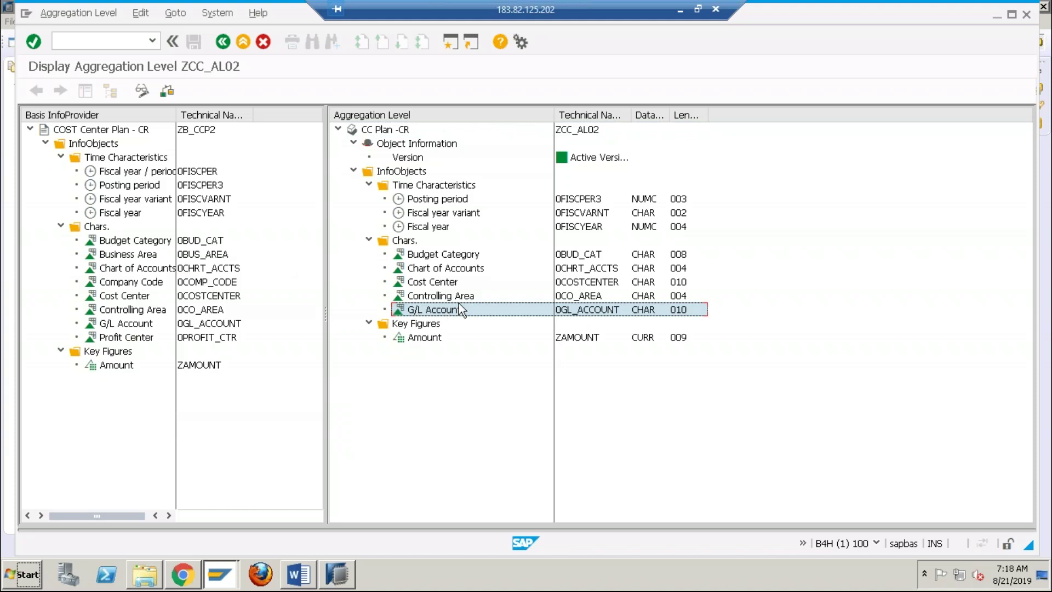
click(437, 283)
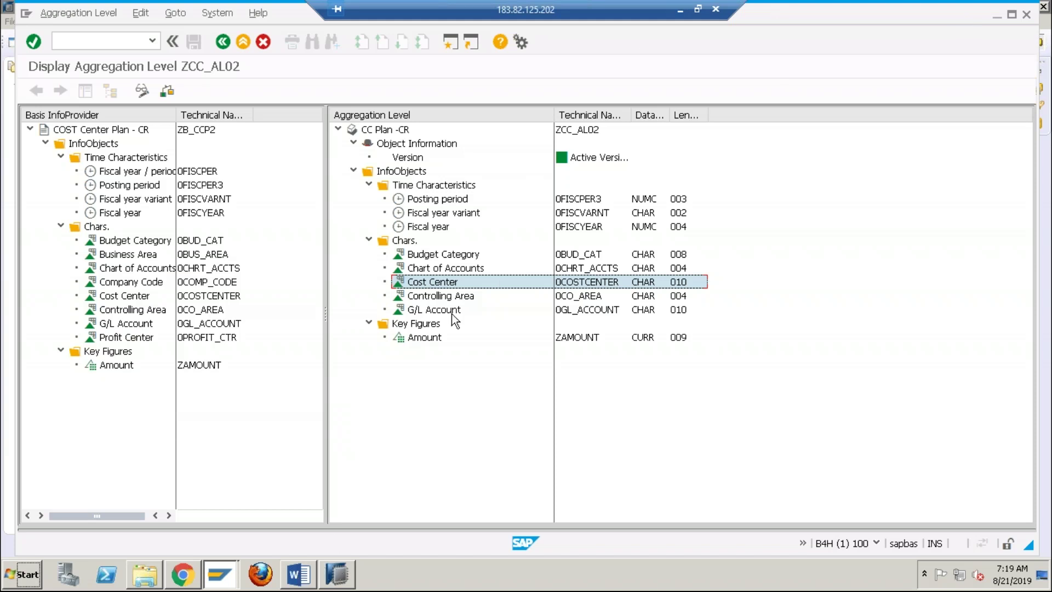
click(580, 344)
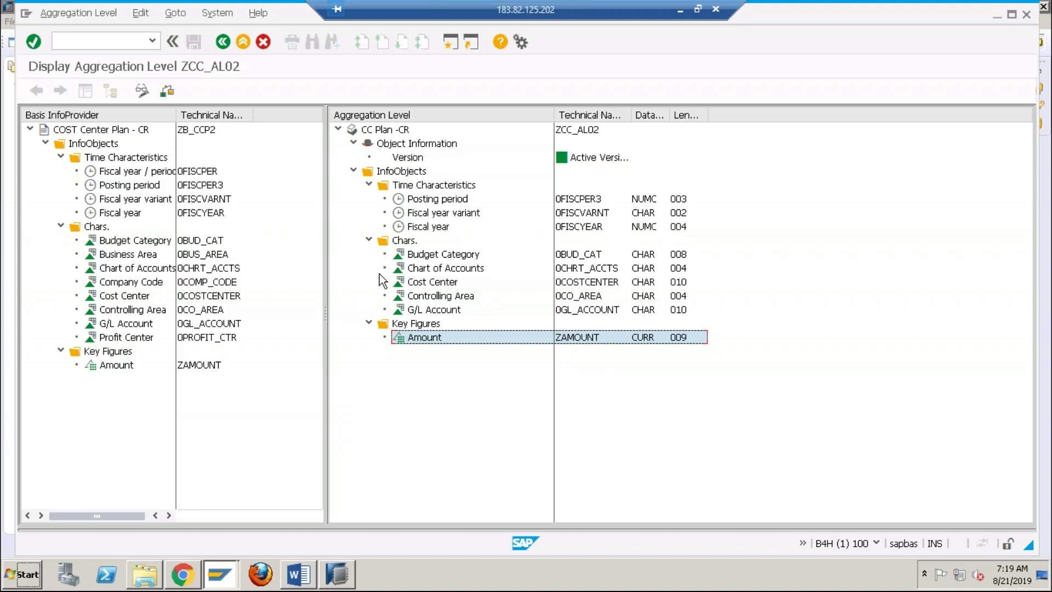
click(172, 41)
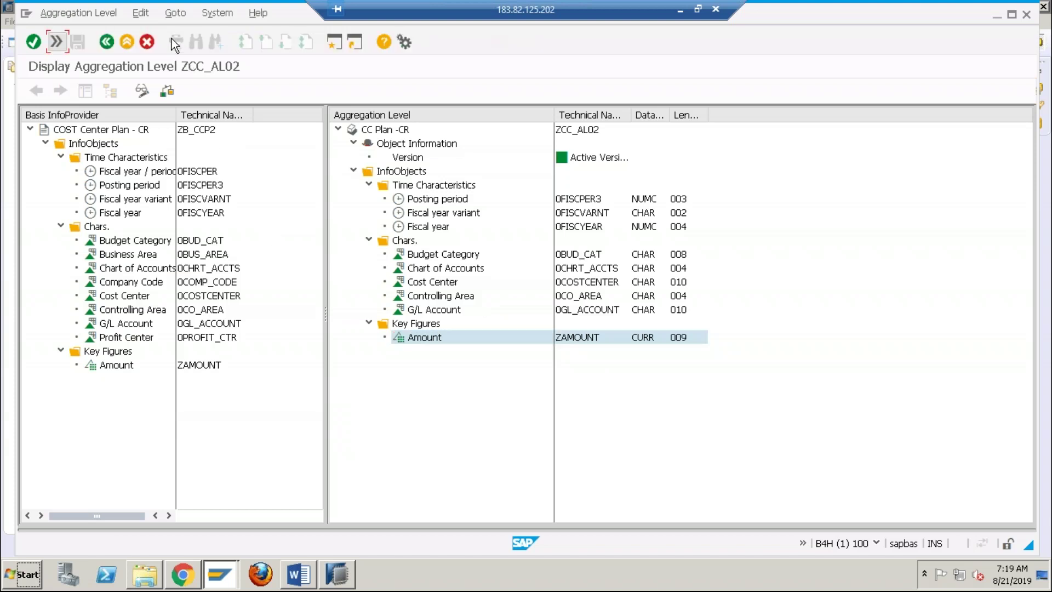
click(60, 42)
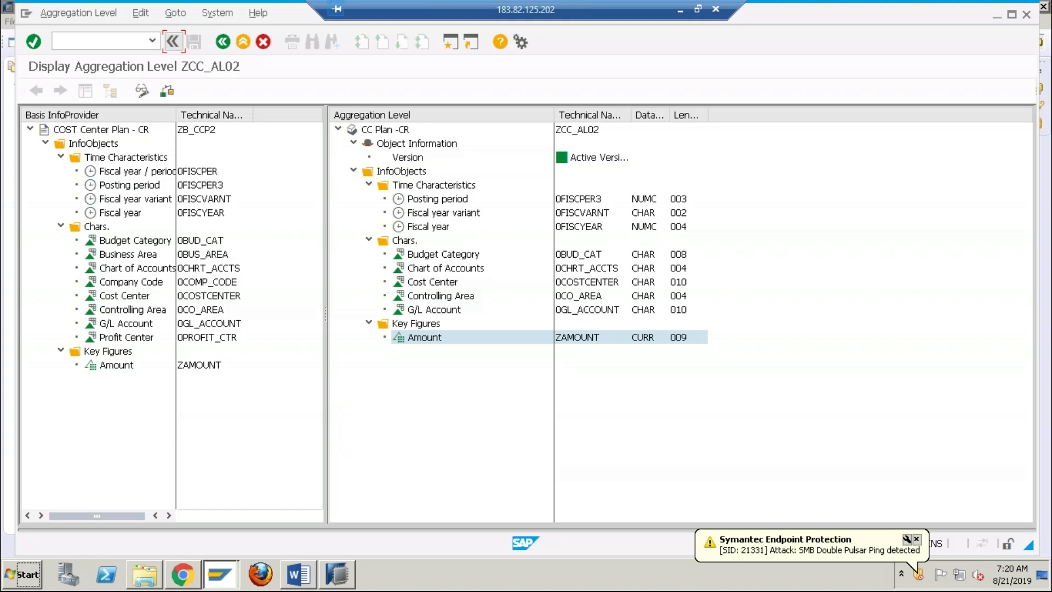
Dismiss the project logon dialog and minimize SAP GUI, SAP HANA Studio and the remote desktop session.
click(998, 16)
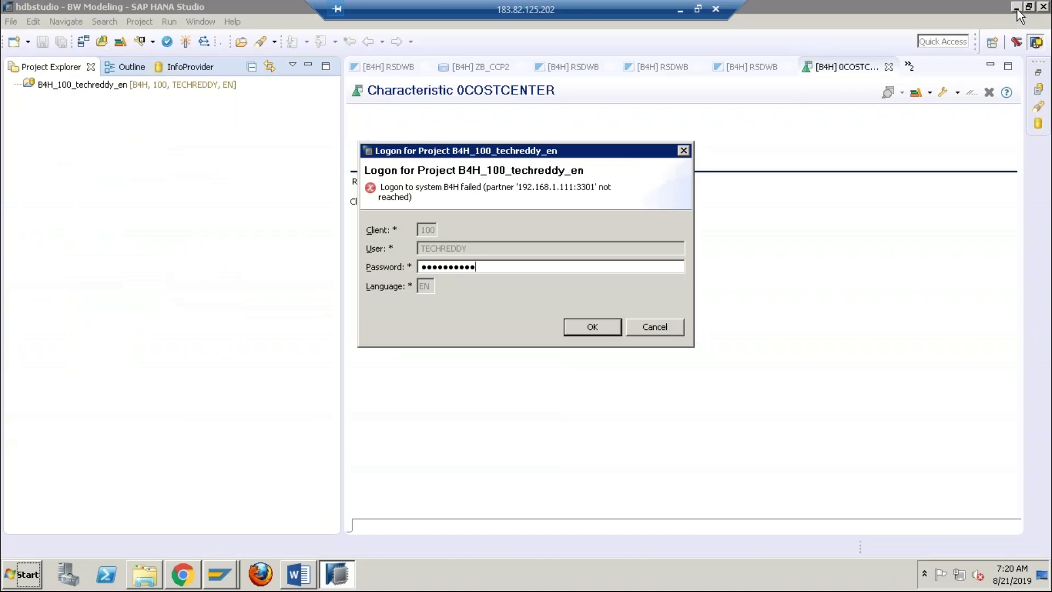
click(688, 149)
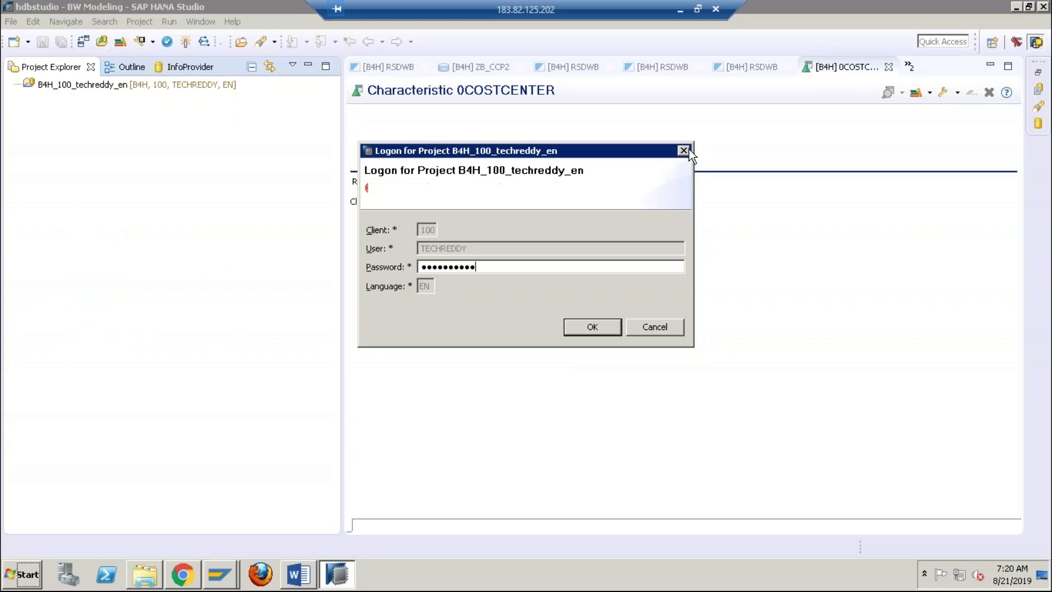
click(1016, 7)
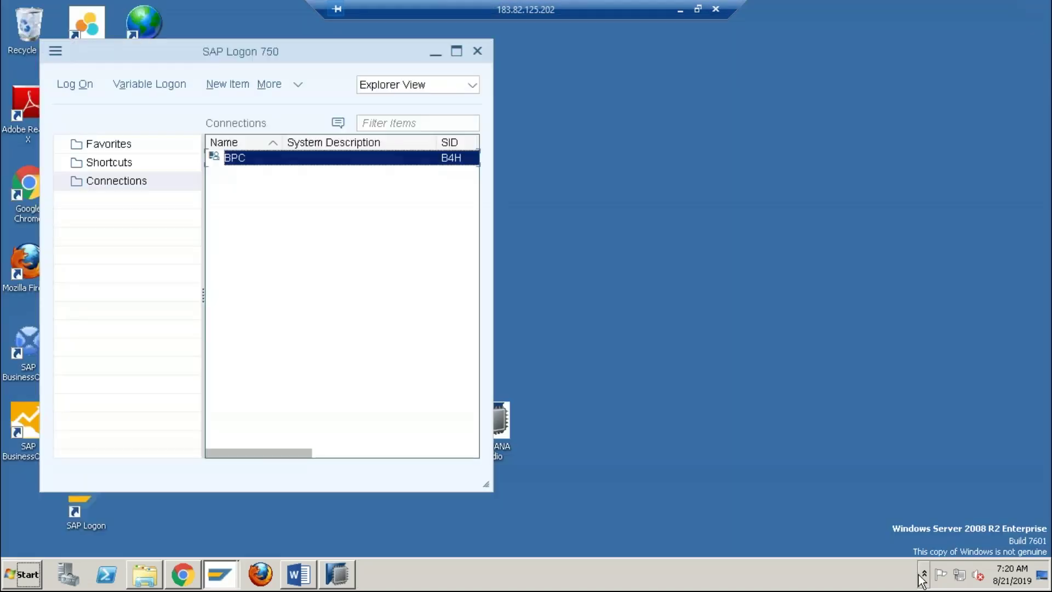
click(925, 573)
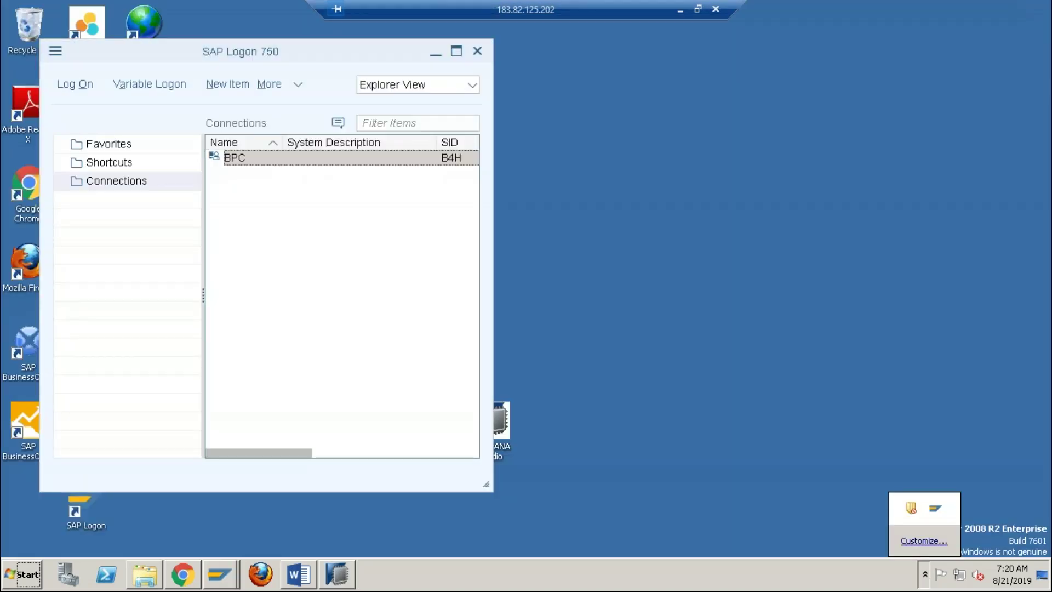
click(727, 122)
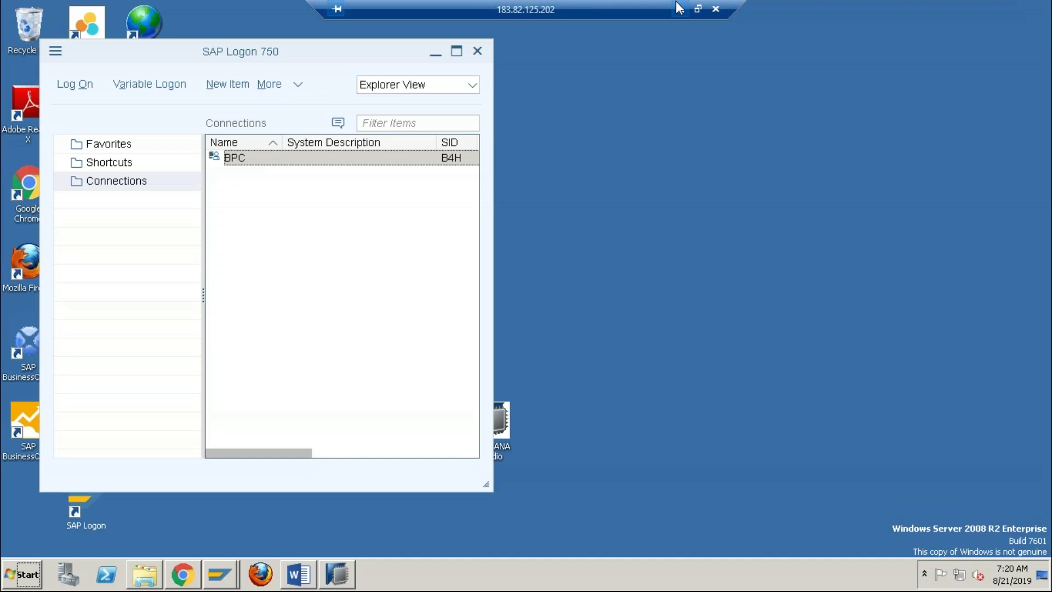
click(680, 8)
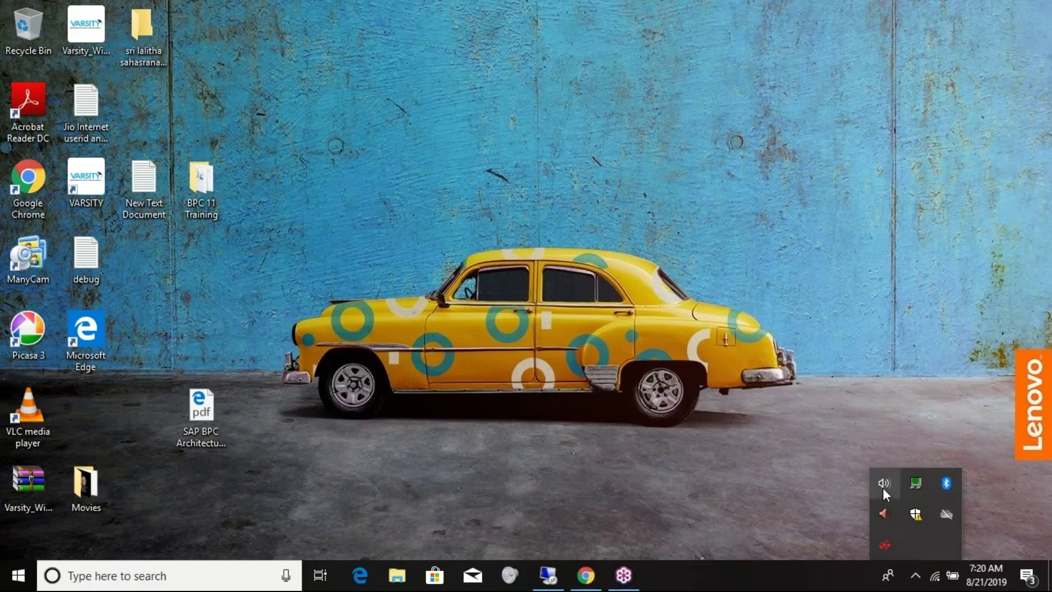
Set the local computer's speaker volume to 22.
click(881, 486)
click(902, 545)
click(881, 534)
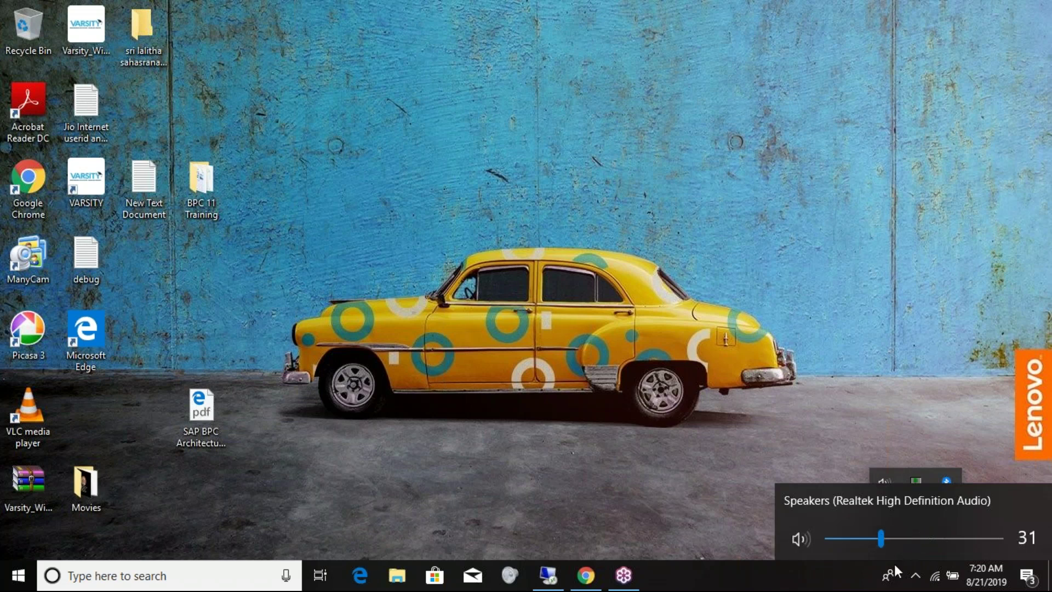
click(866, 536)
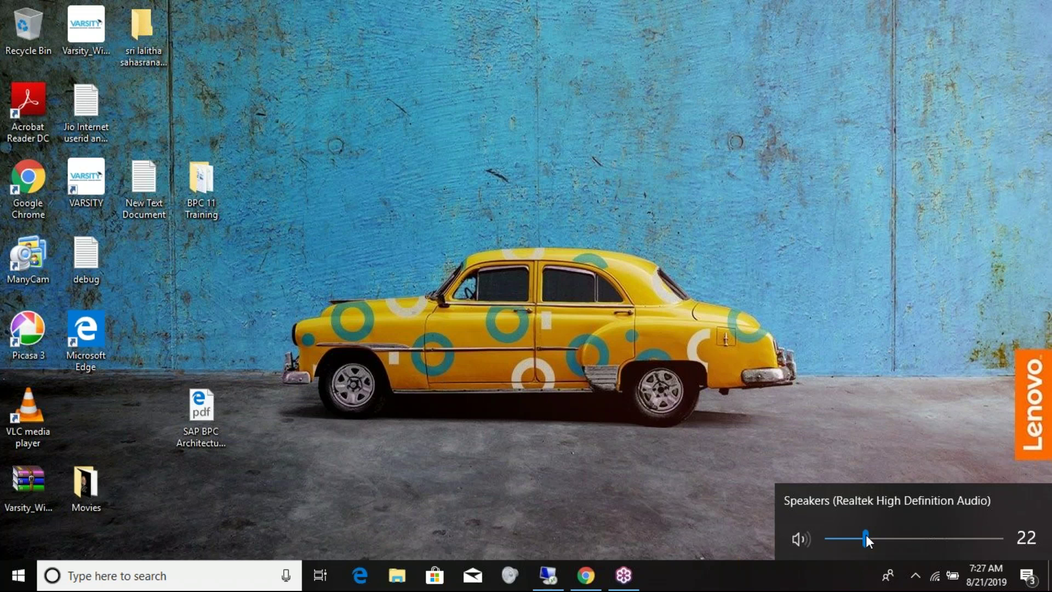
Return to the remote desktop session, minimize SAP Logon, and bring up the BPC web client in Chrome.
click(593, 575)
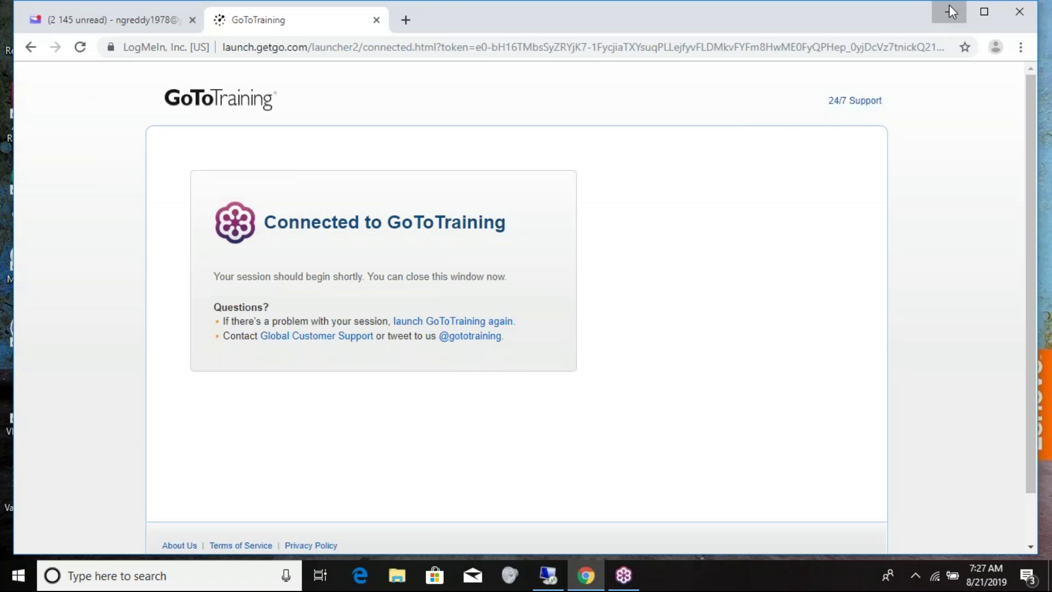
click(952, 12)
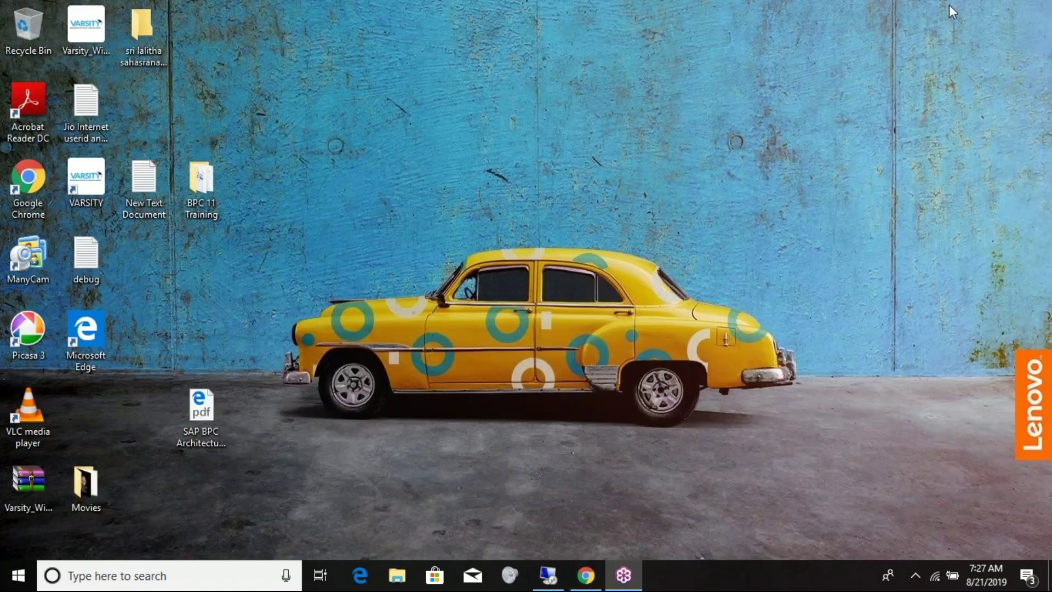
click(436, 50)
click(184, 577)
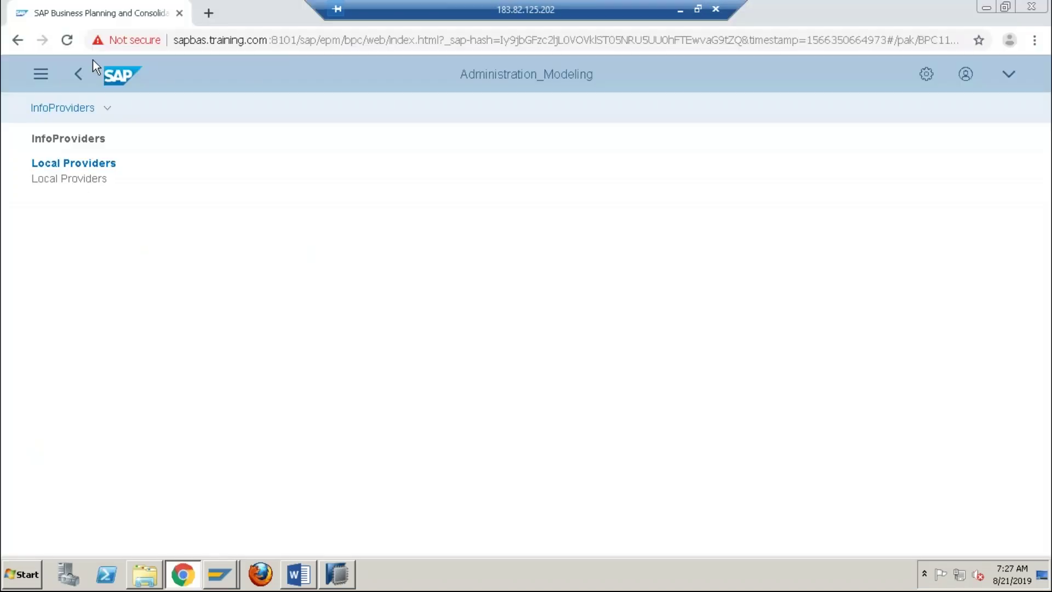
Connect the BPC web client to the standard environment ENVIRONMENTSHELL.
click(926, 74)
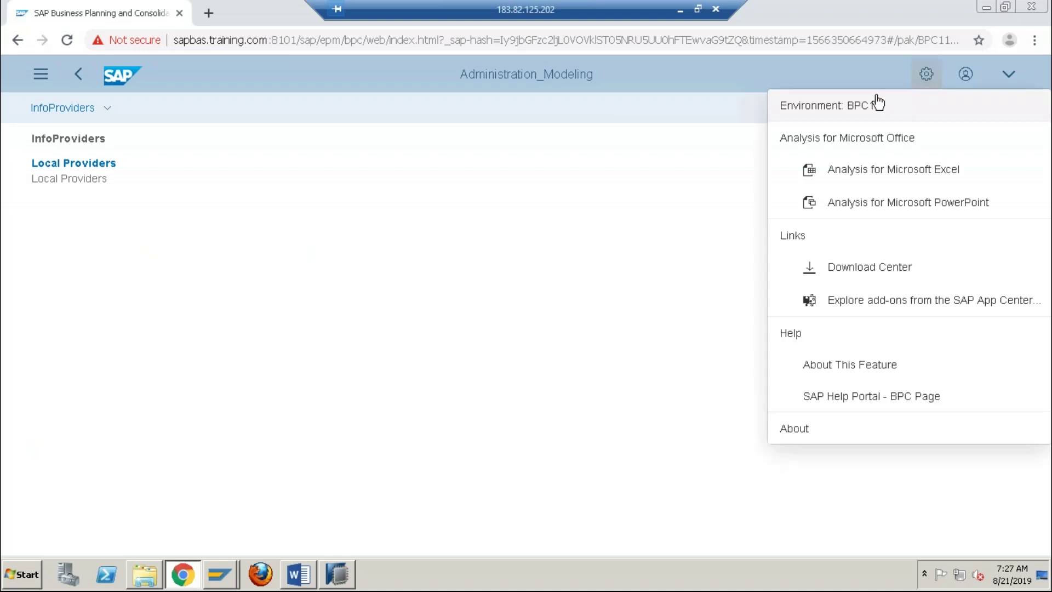
click(844, 105)
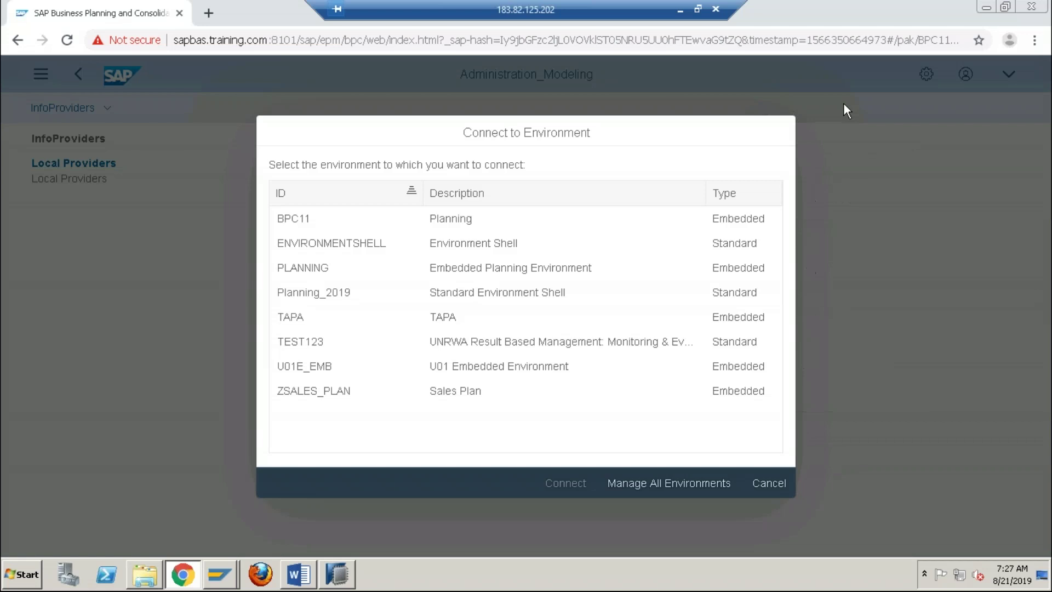
click(307, 243)
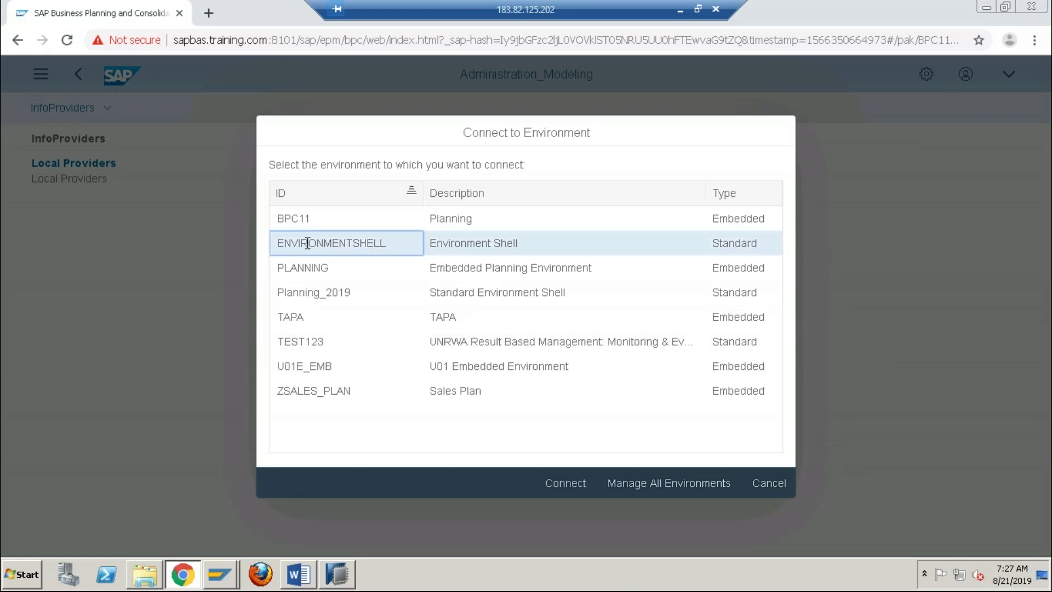
click(560, 483)
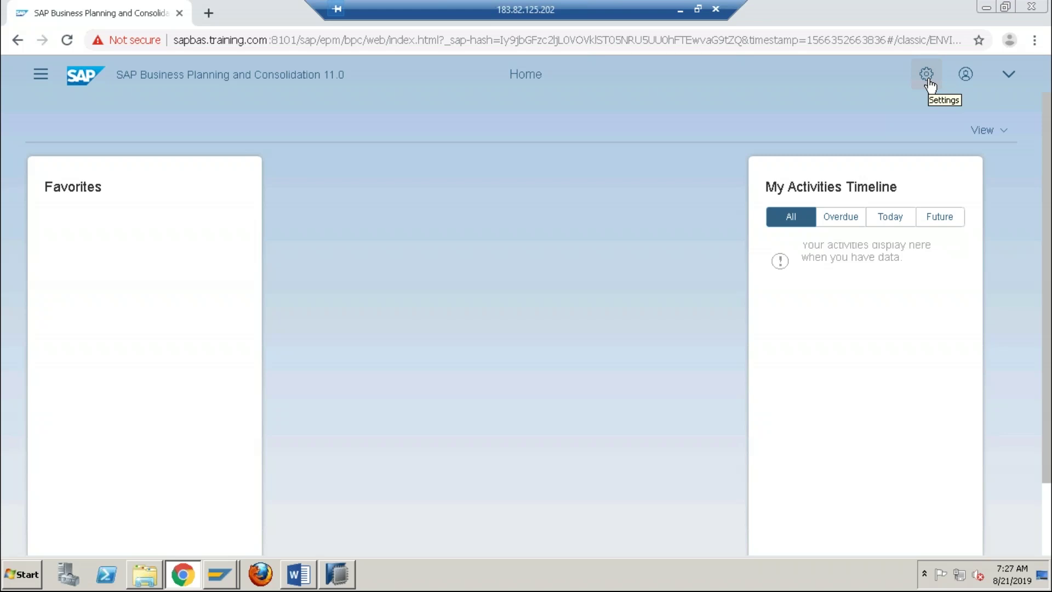
Review the settings menu of ENVIRONMENTSHELL and open the list of models in the Dimensions and Models administration.
click(928, 82)
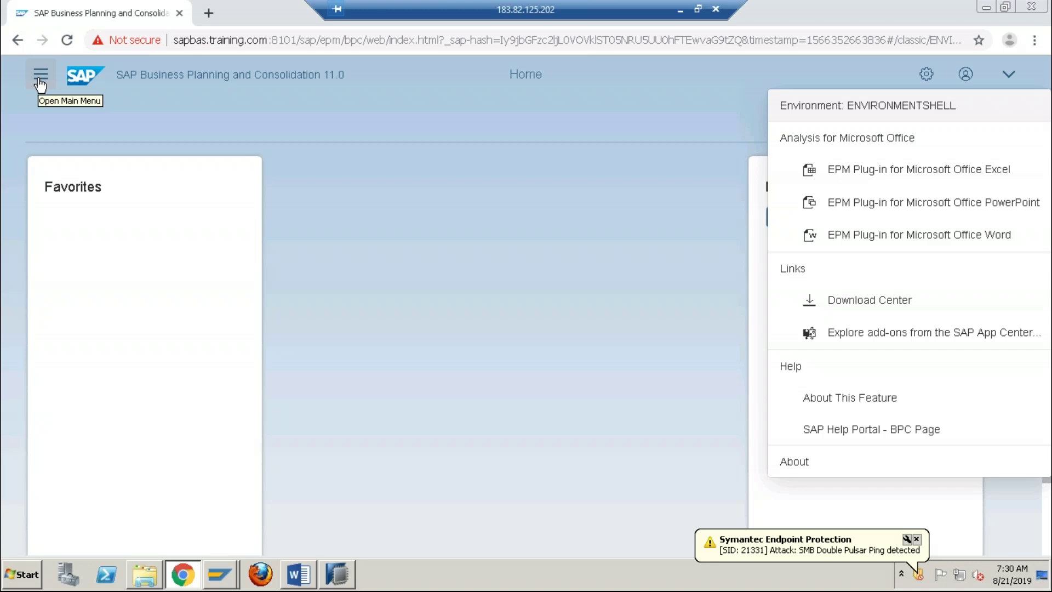
click(40, 74)
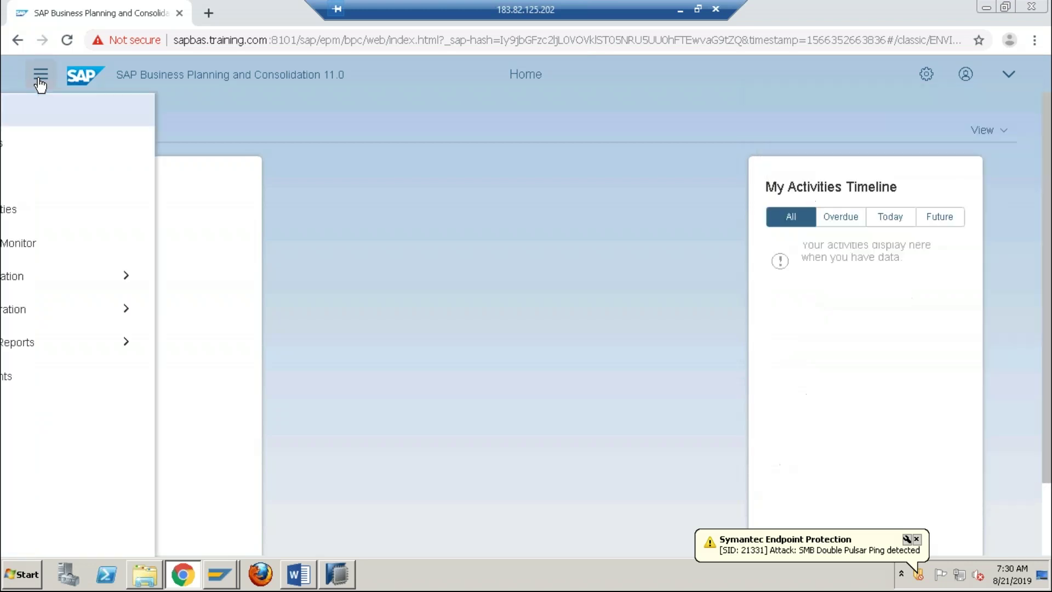
click(83, 310)
click(131, 351)
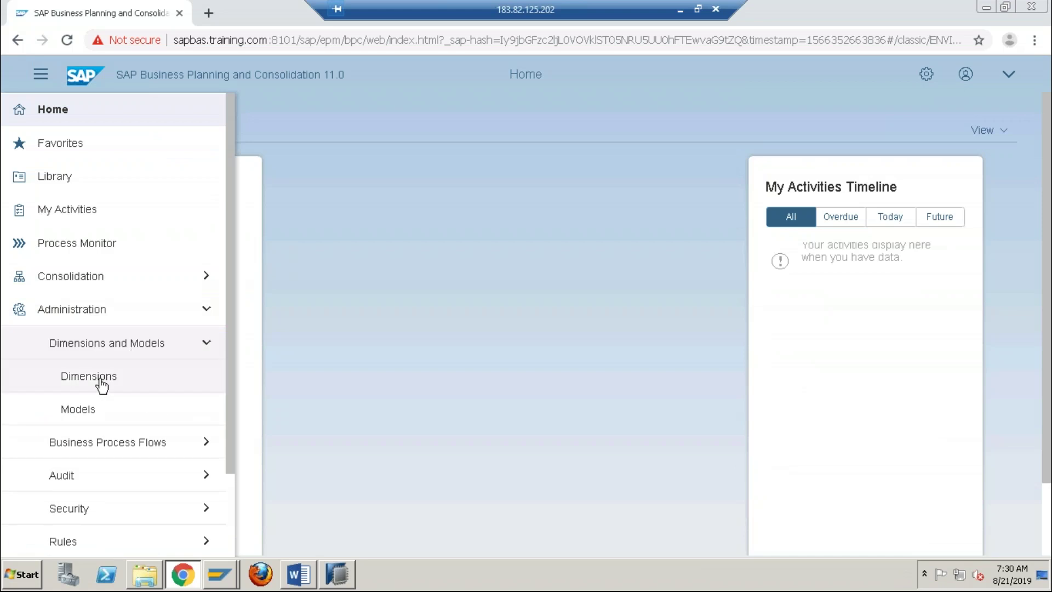
click(82, 415)
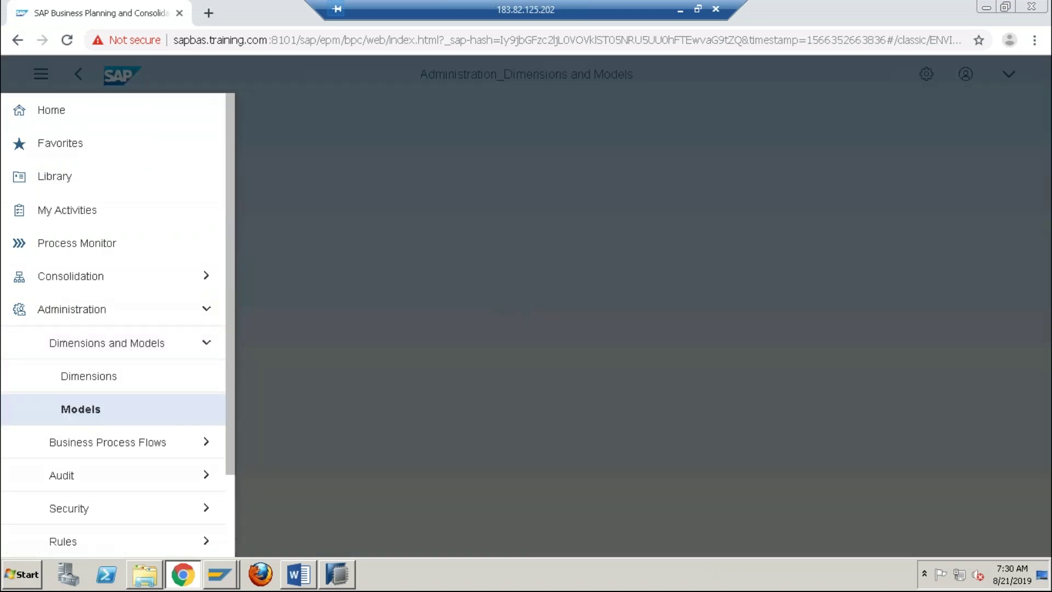
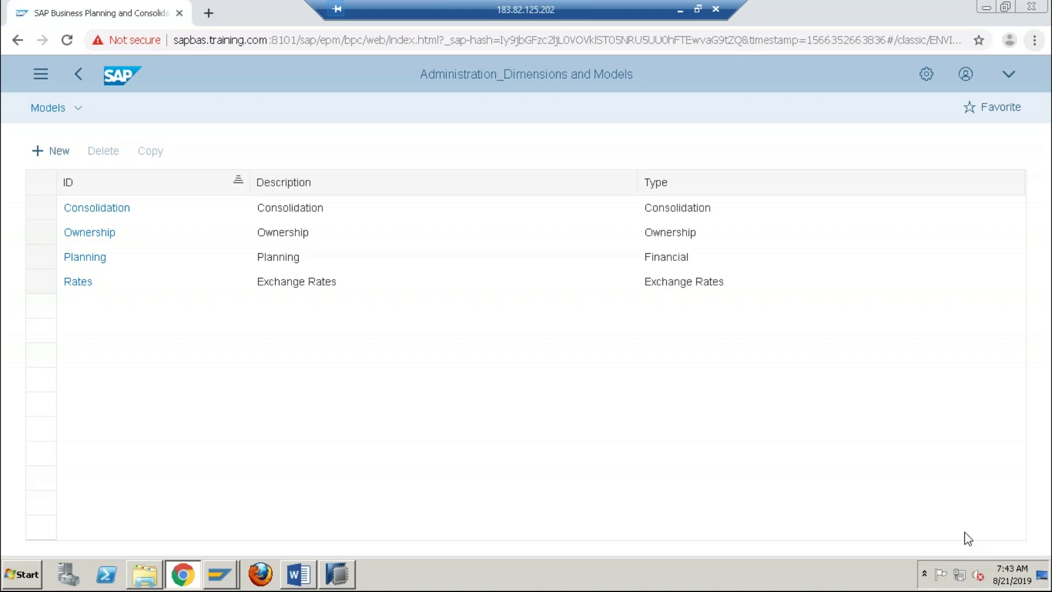
Switch to the course outline in Word and review the topics under BPC11.0 Embedded Local Planning Scenarios, down to Configuring Integrated Local Providers.
click(294, 581)
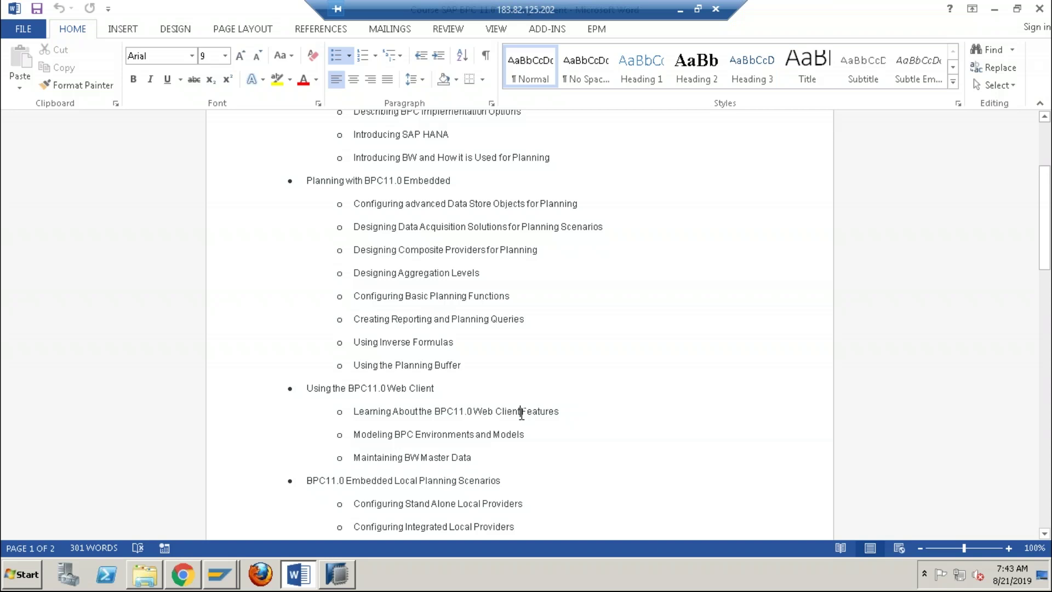
key(Down)
key(Down)
key(Down)
key(Down)
key(Down)
key(Return)
text(Integrating Local into Global Data)
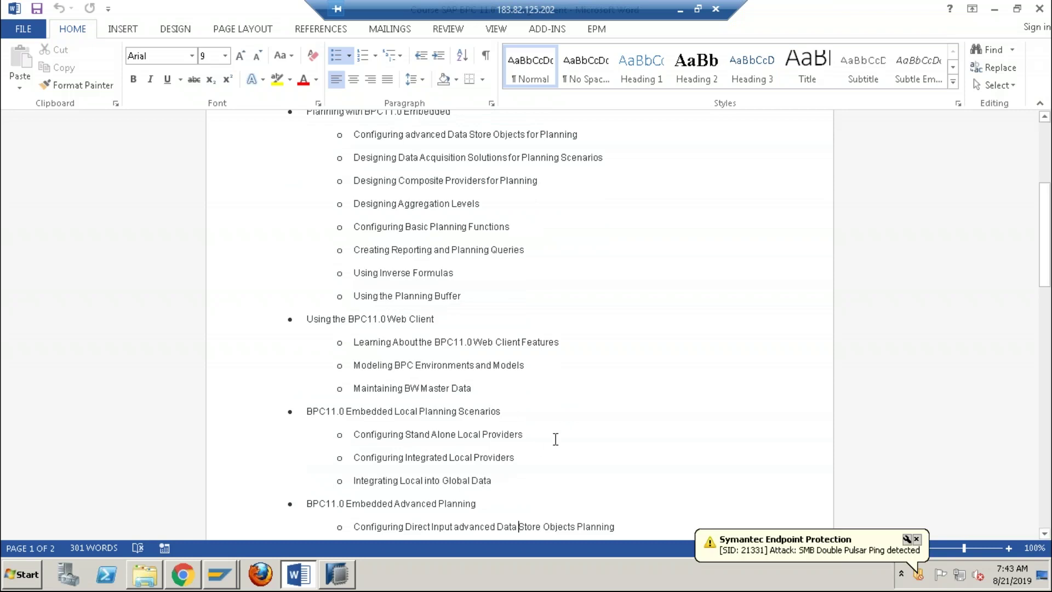
click(557, 434)
key(Down)
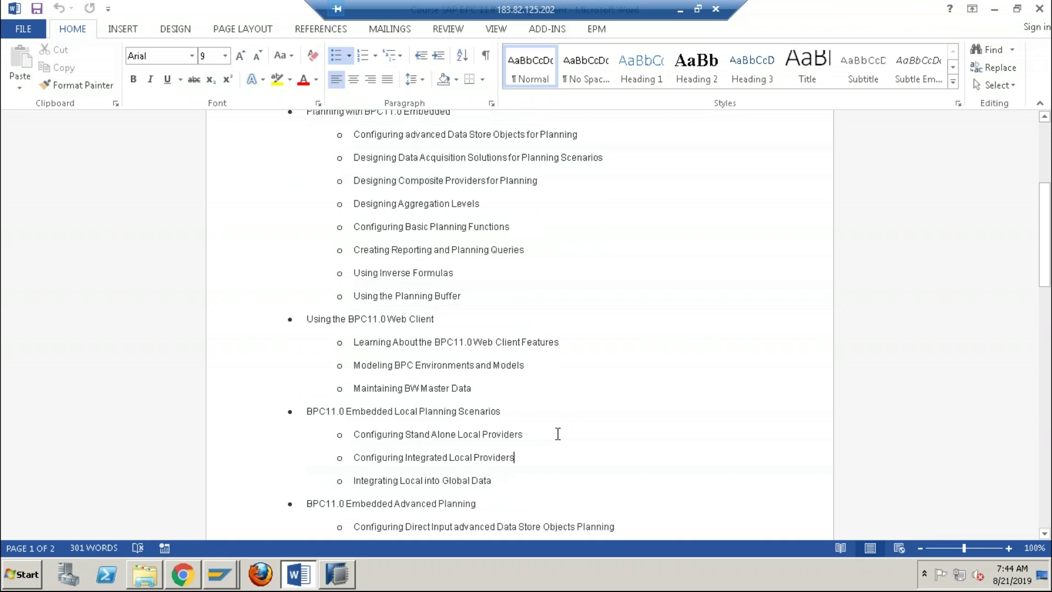